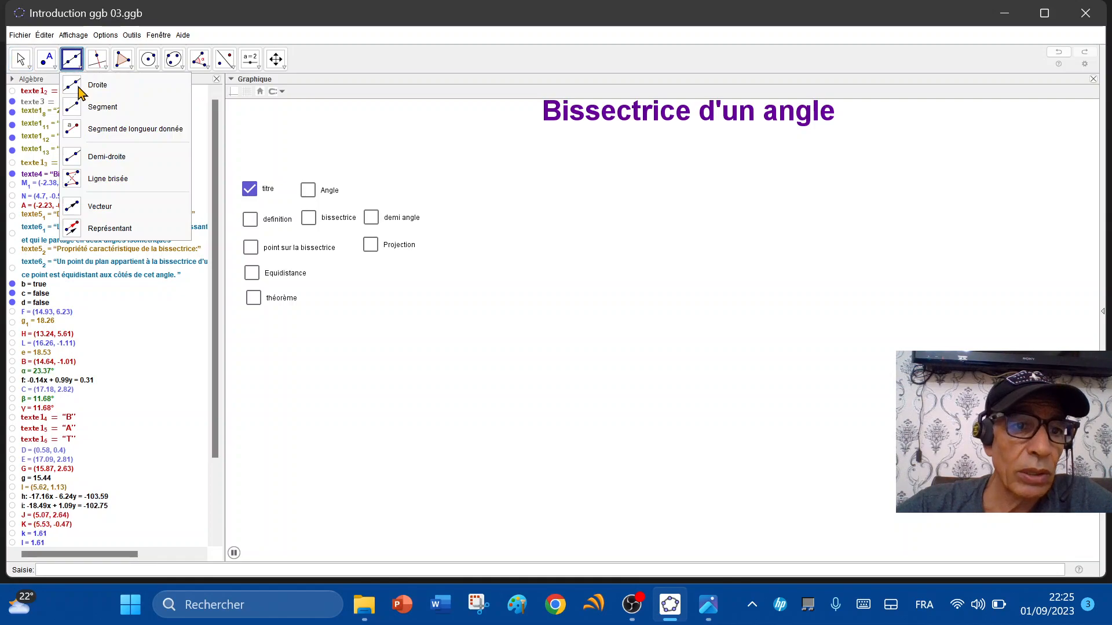
- Draw two rays from a shared origin near the middle of the canvas, one rising and one sloping slightly downward, to form an angle
click(69, 158)
click(467, 361)
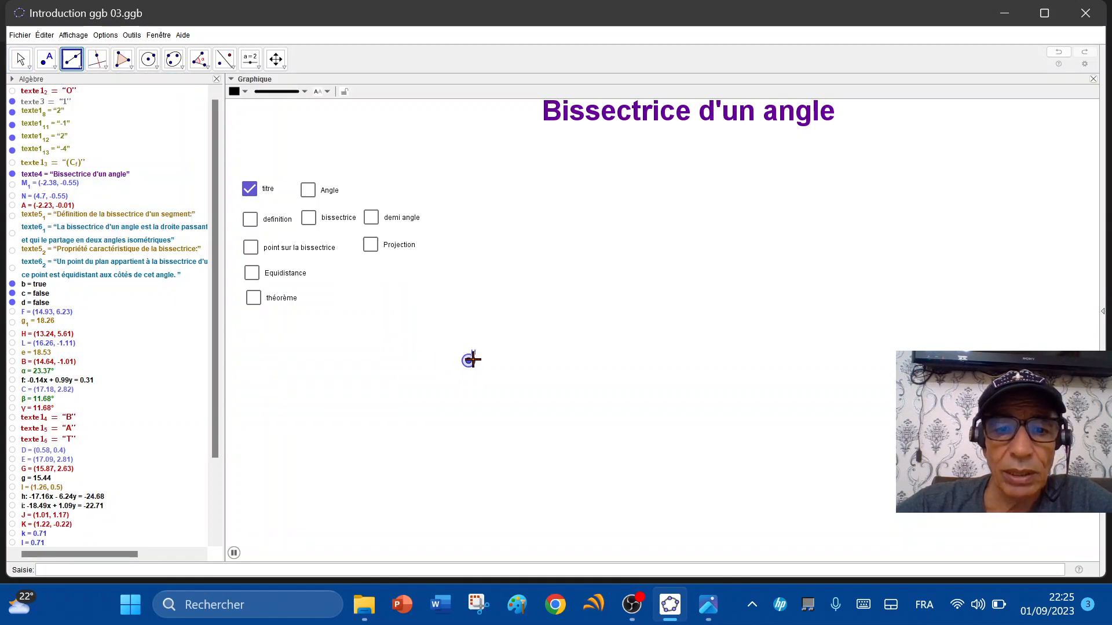
click(740, 246)
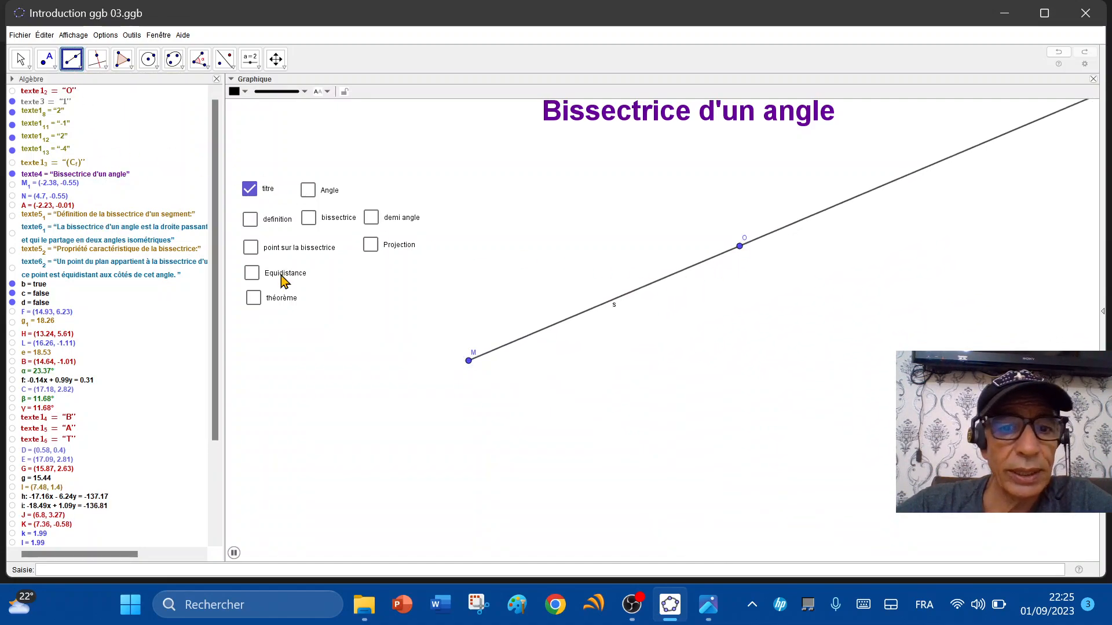
click(468, 361)
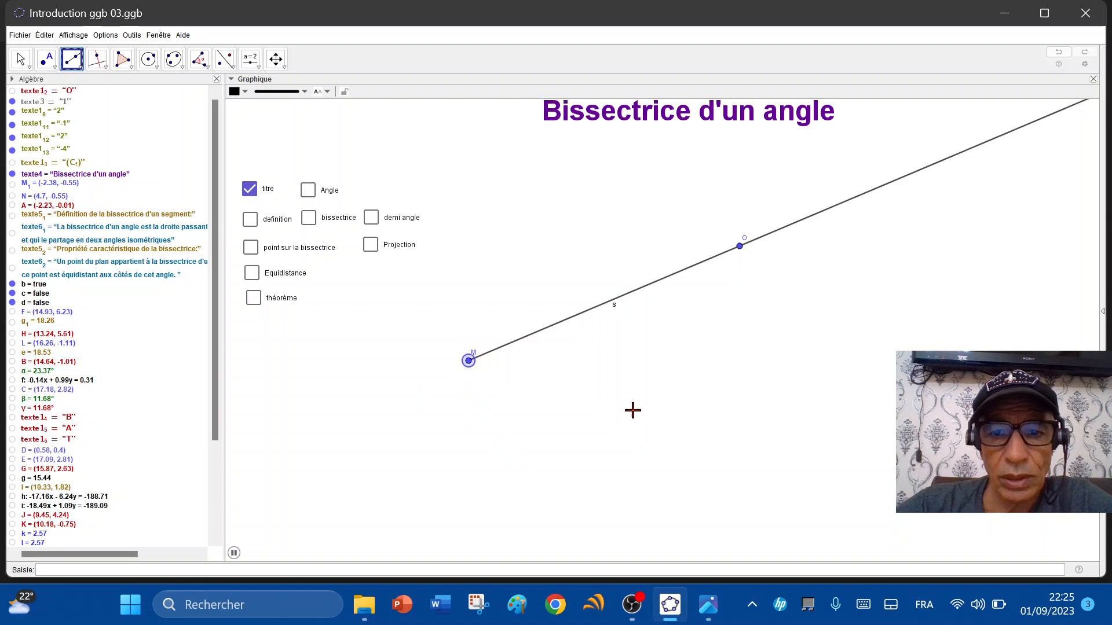
click(880, 417)
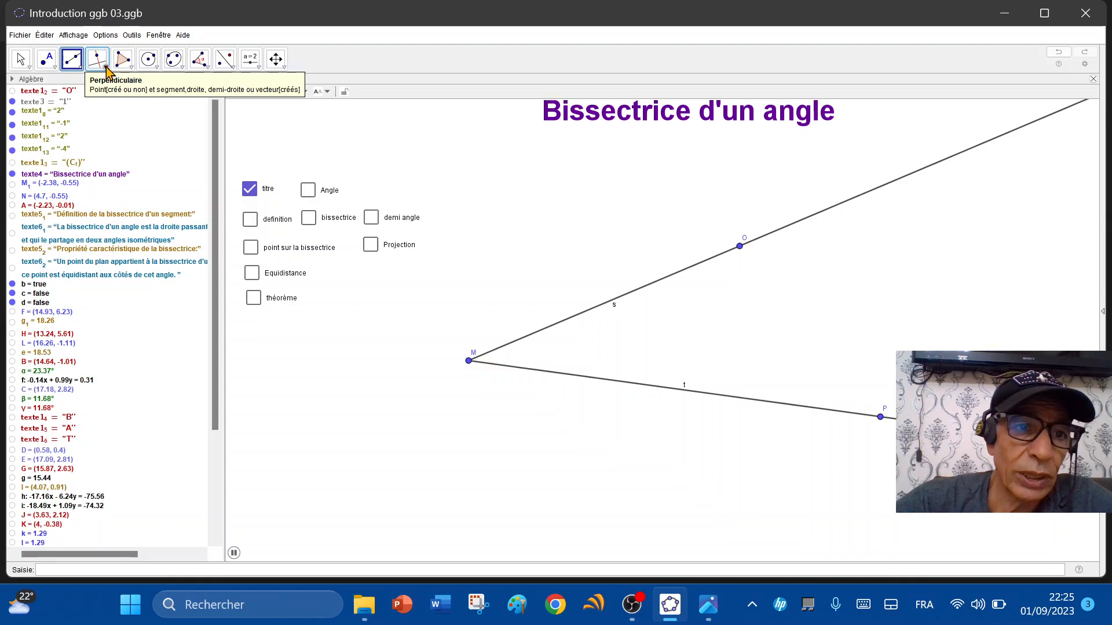
- Construct the bisector of the angle P, M, O and place a free point on it between the two rays
click(106, 71)
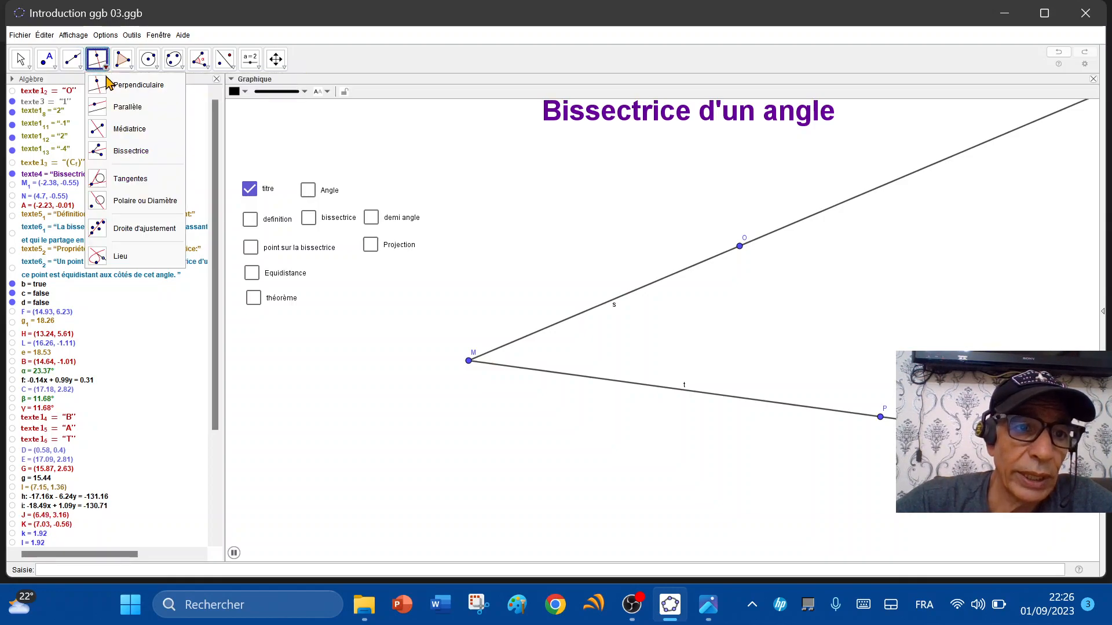
click(129, 153)
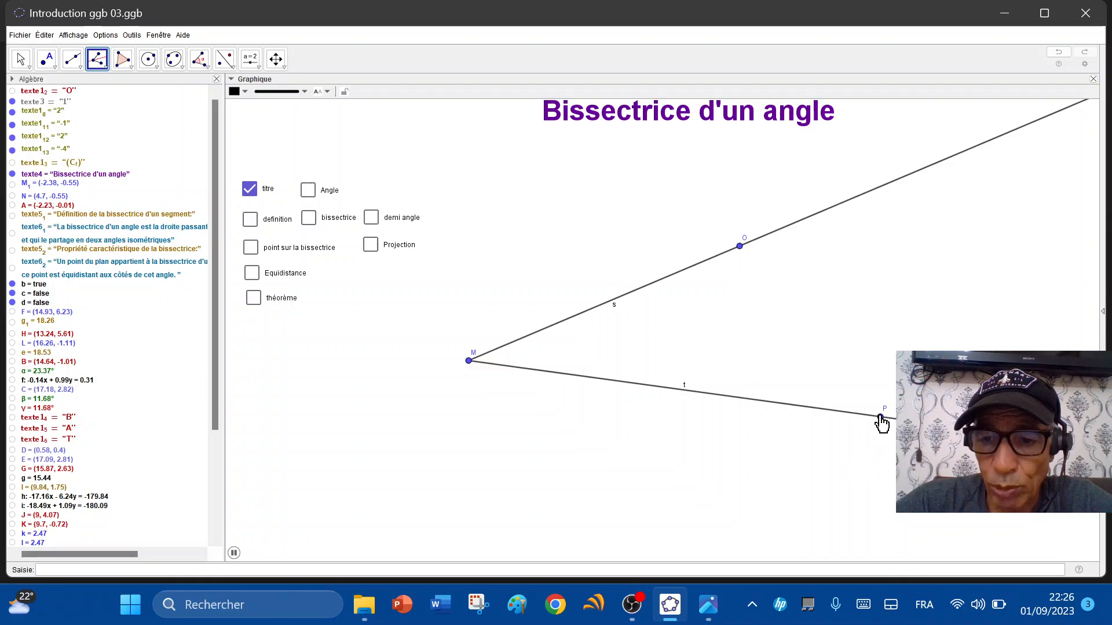
click(880, 418)
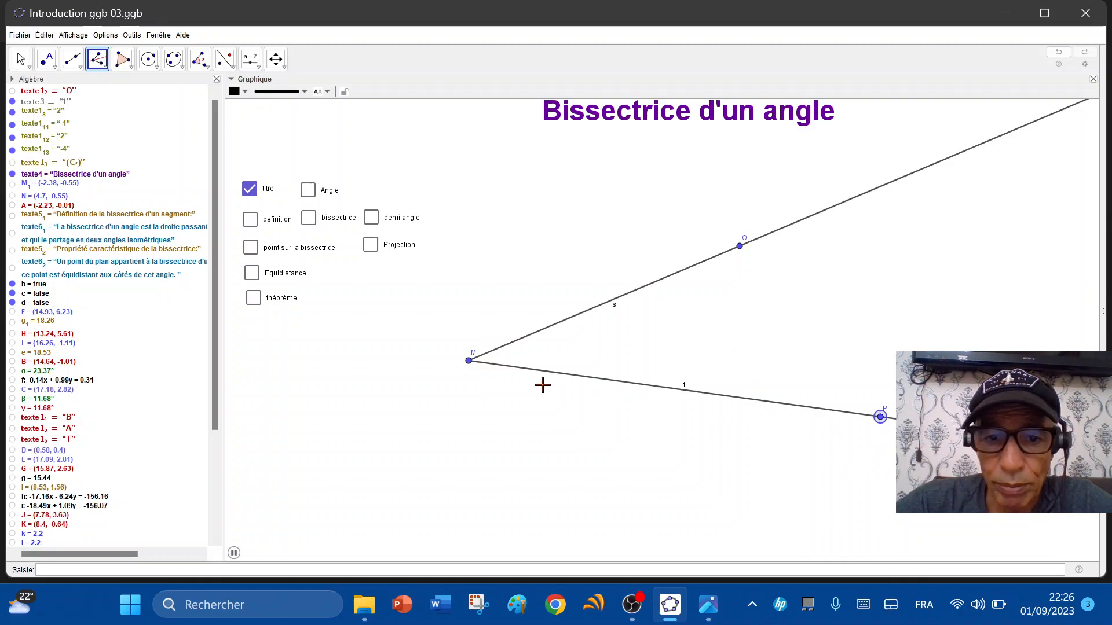
click(468, 362)
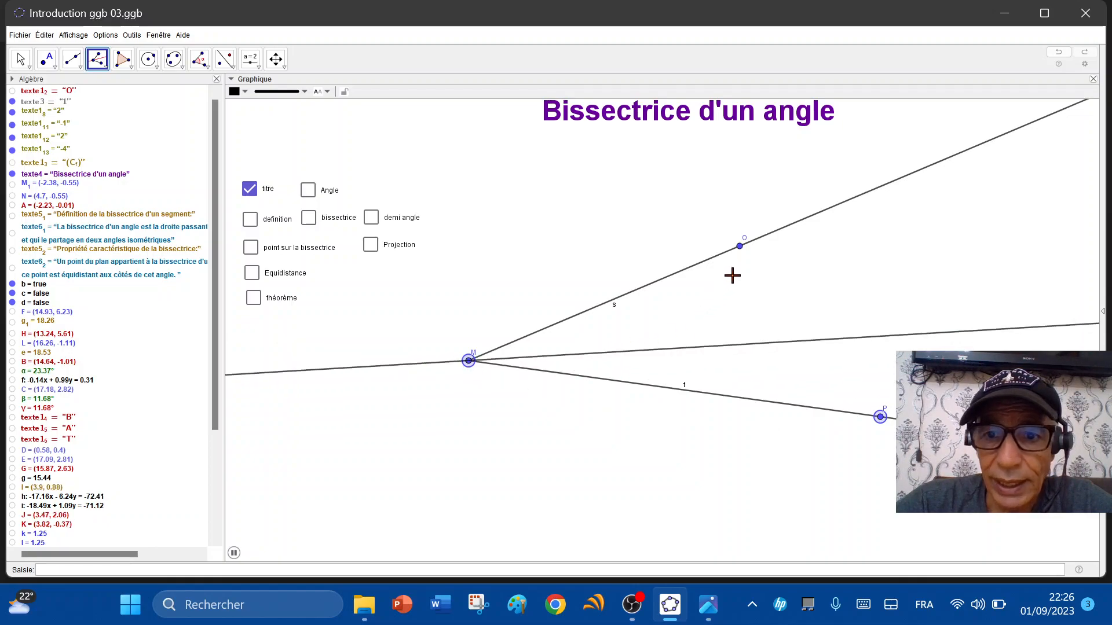
click(739, 244)
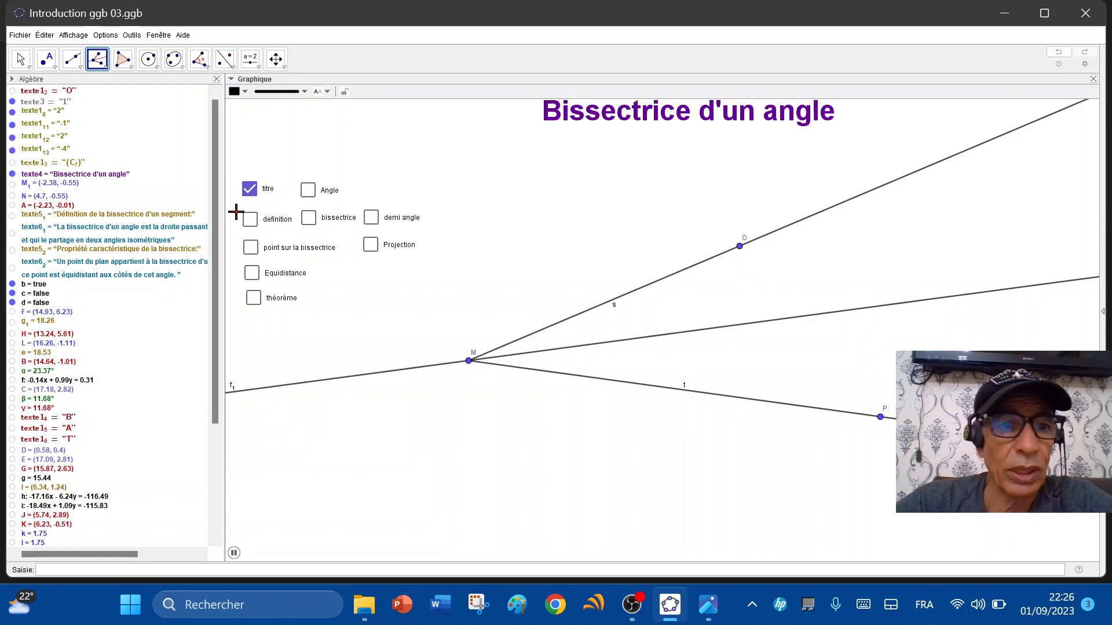
click(47, 59)
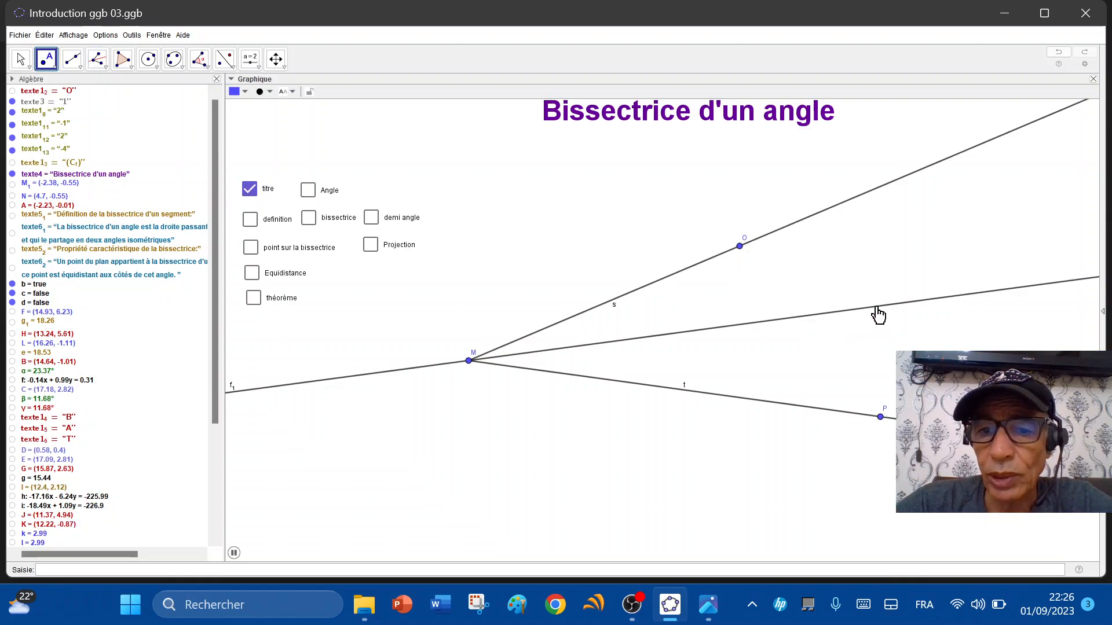
click(907, 303)
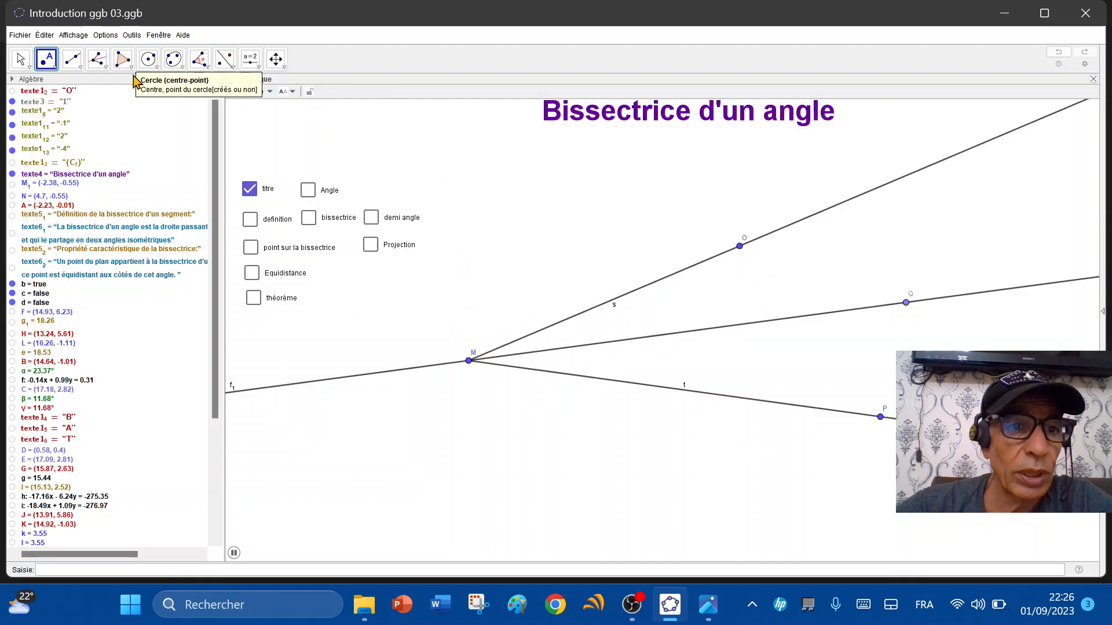
- Mark the angle between the bisector and the upper ray at vertex M, and shift its label clear of the vertex
click(206, 70)
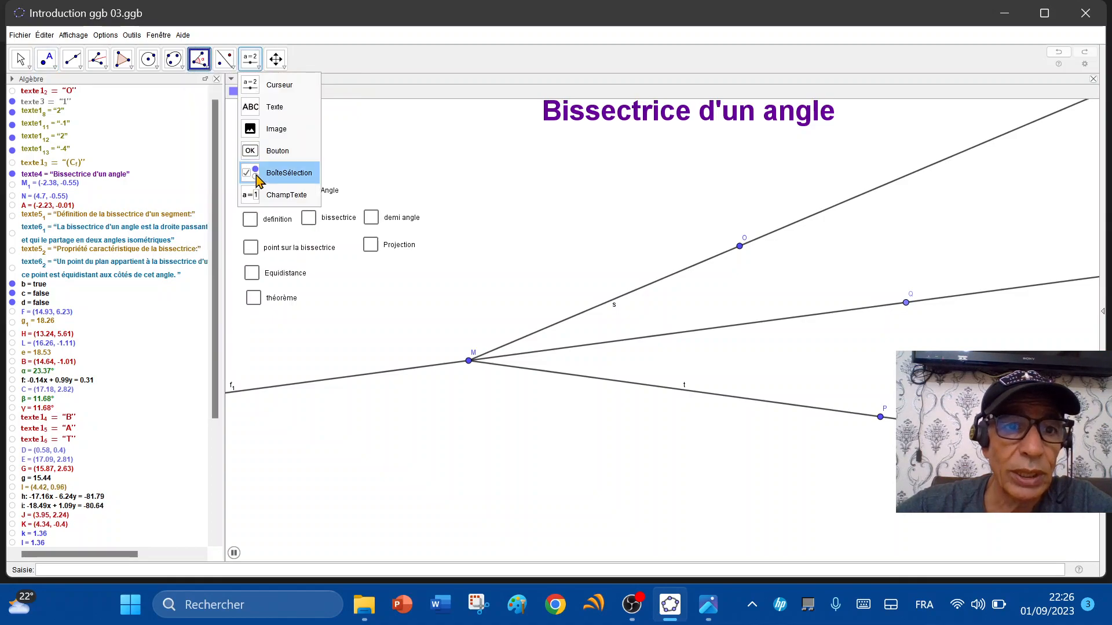
click(198, 63)
click(206, 67)
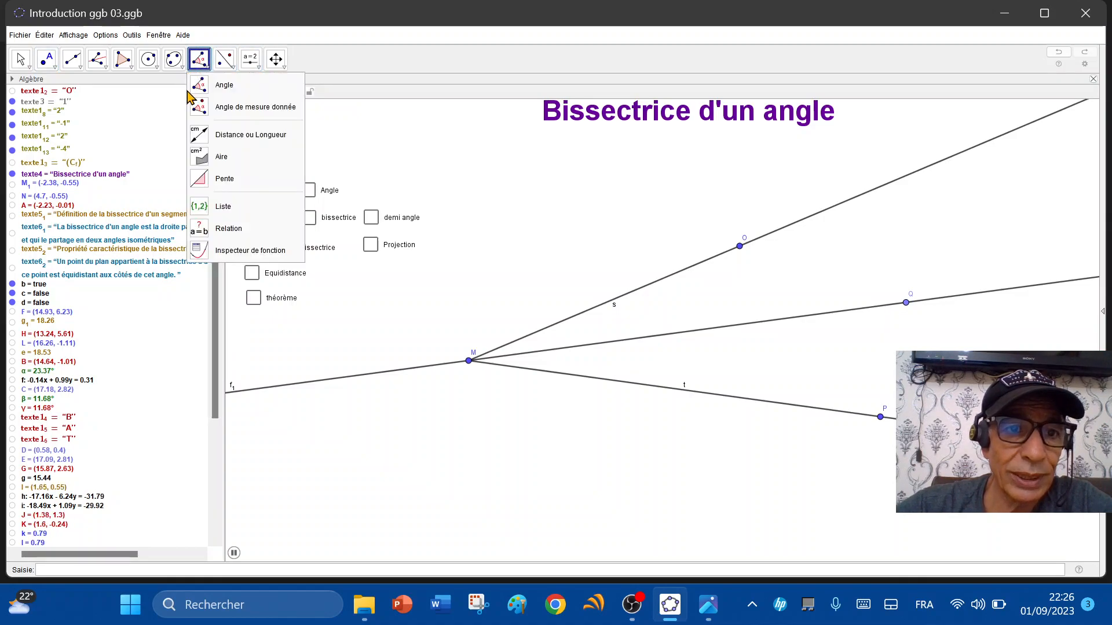
click(225, 87)
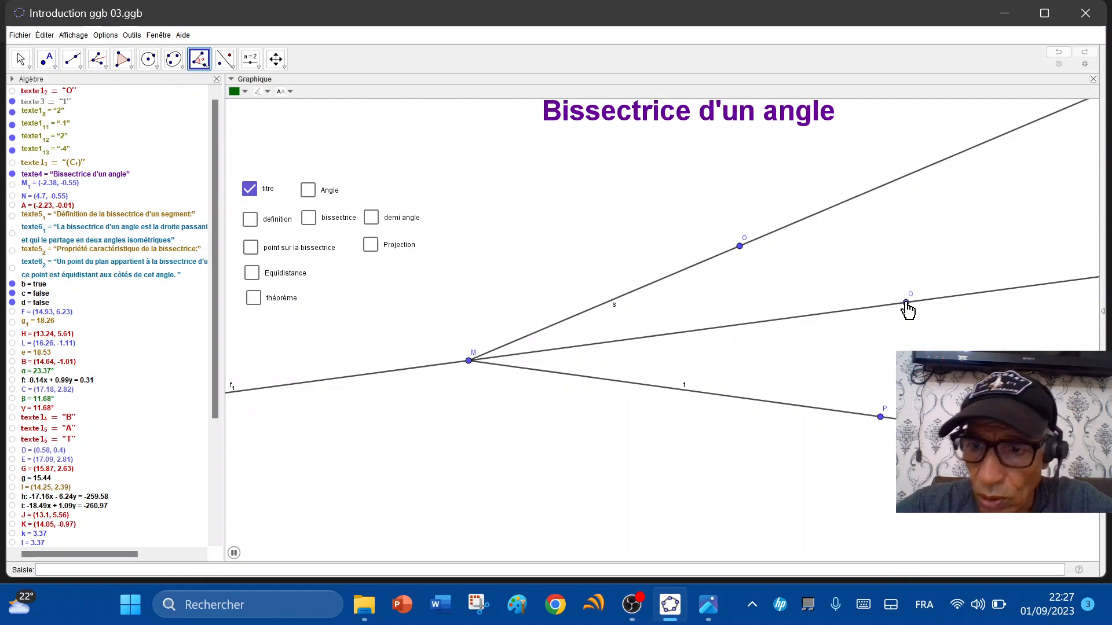
click(906, 302)
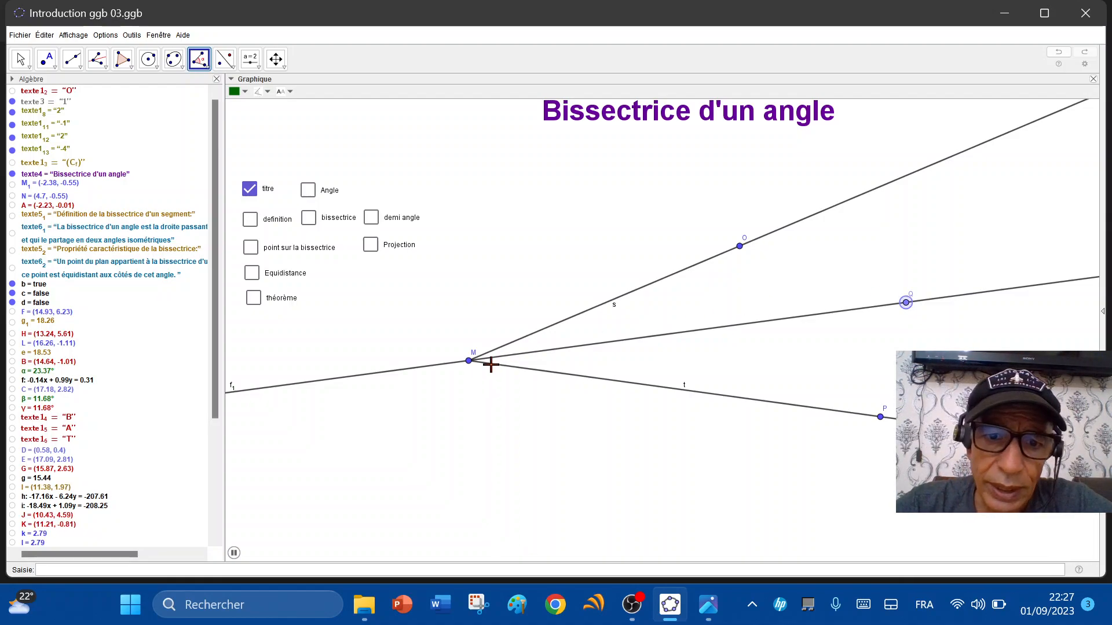
click(468, 361)
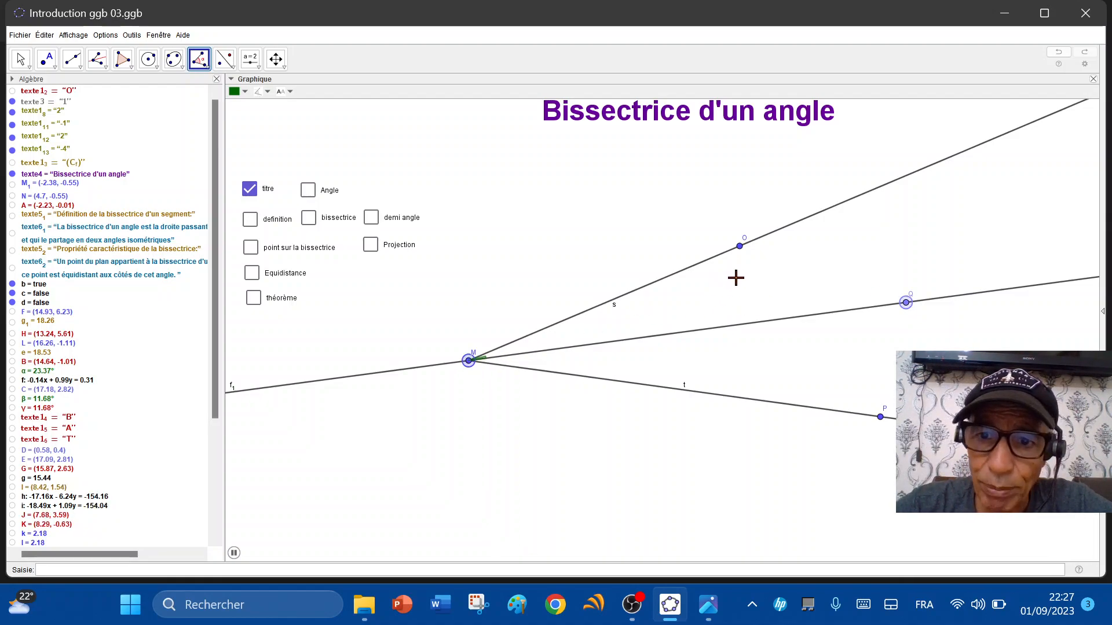
click(739, 247)
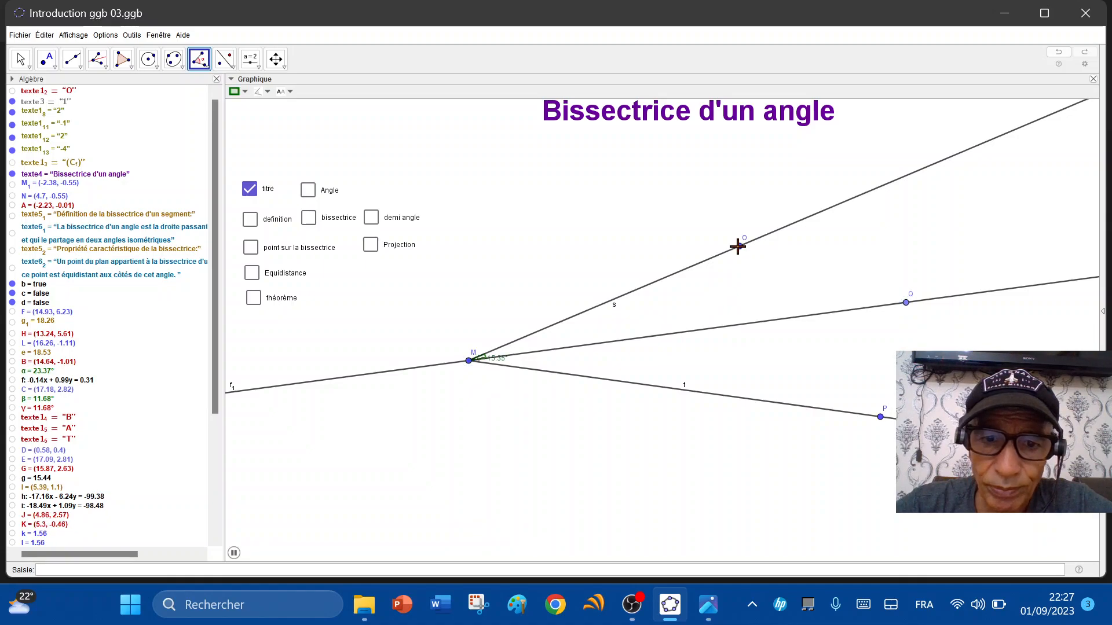
click(20, 59)
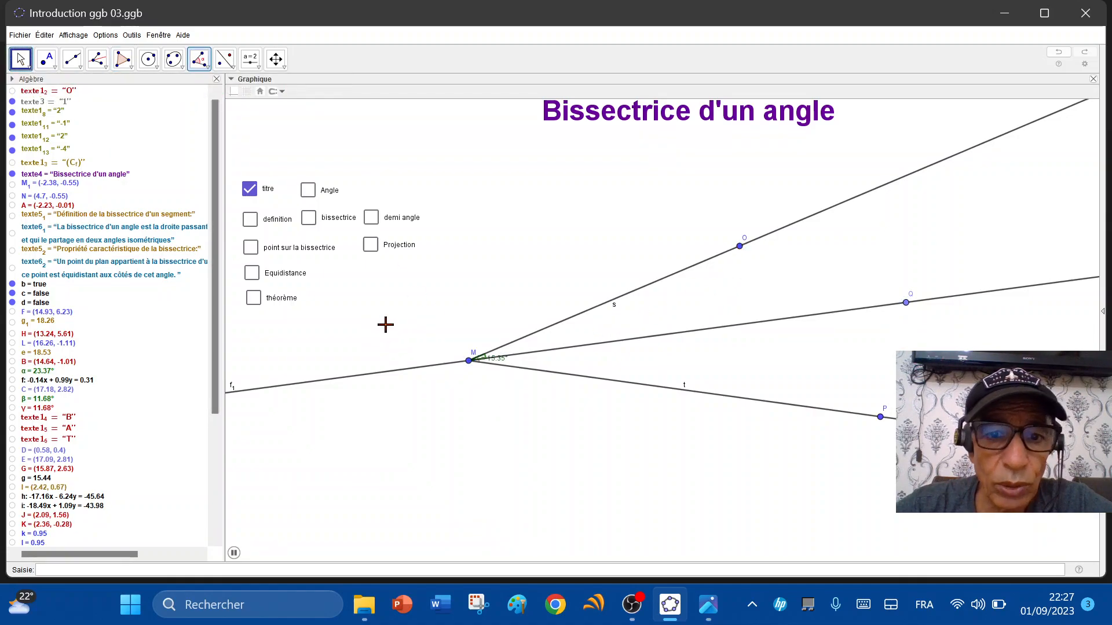
drag(502, 359, 539, 358)
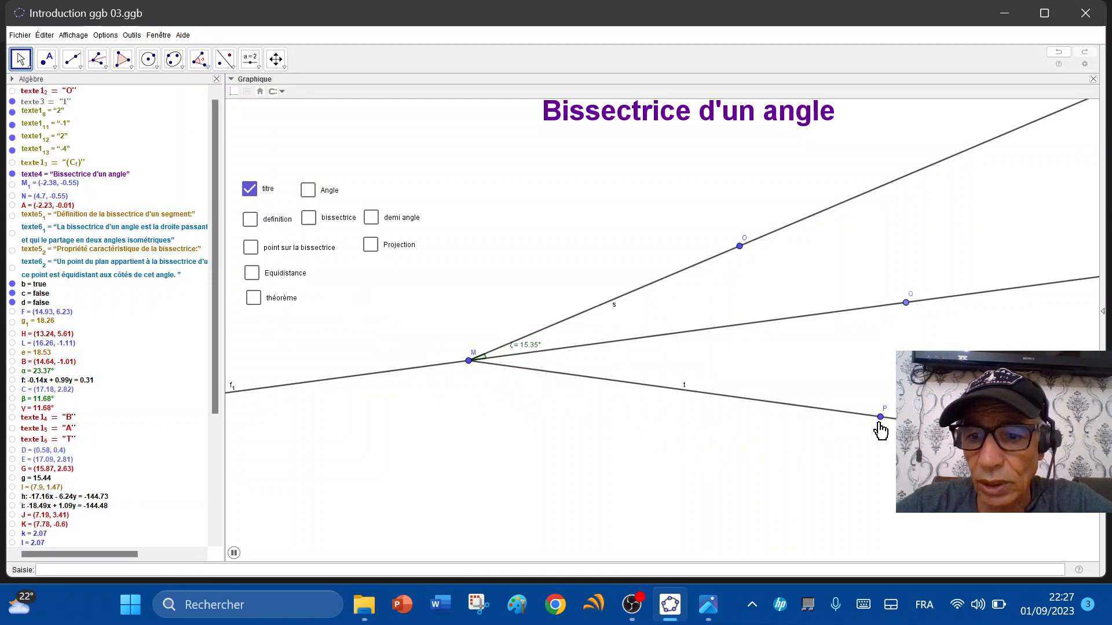
click(880, 417)
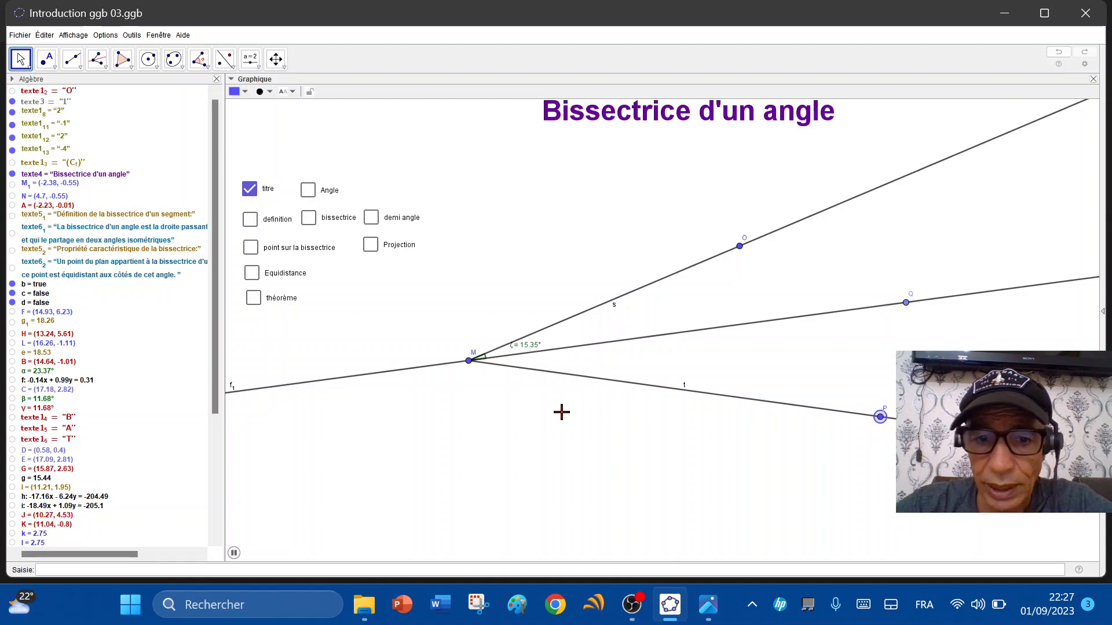
click(468, 361)
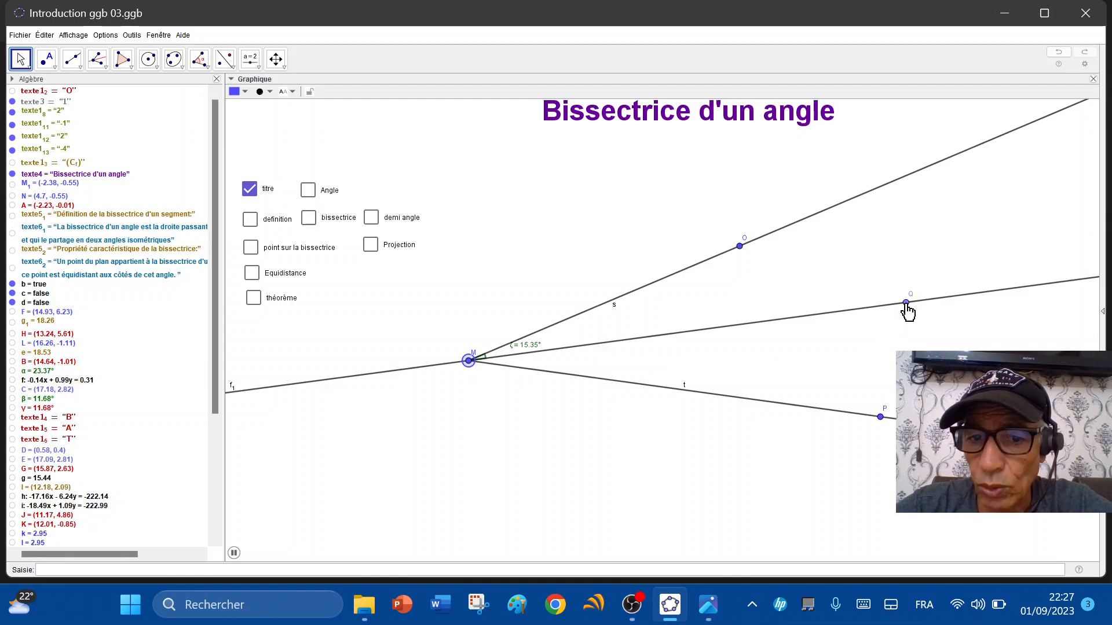
click(906, 303)
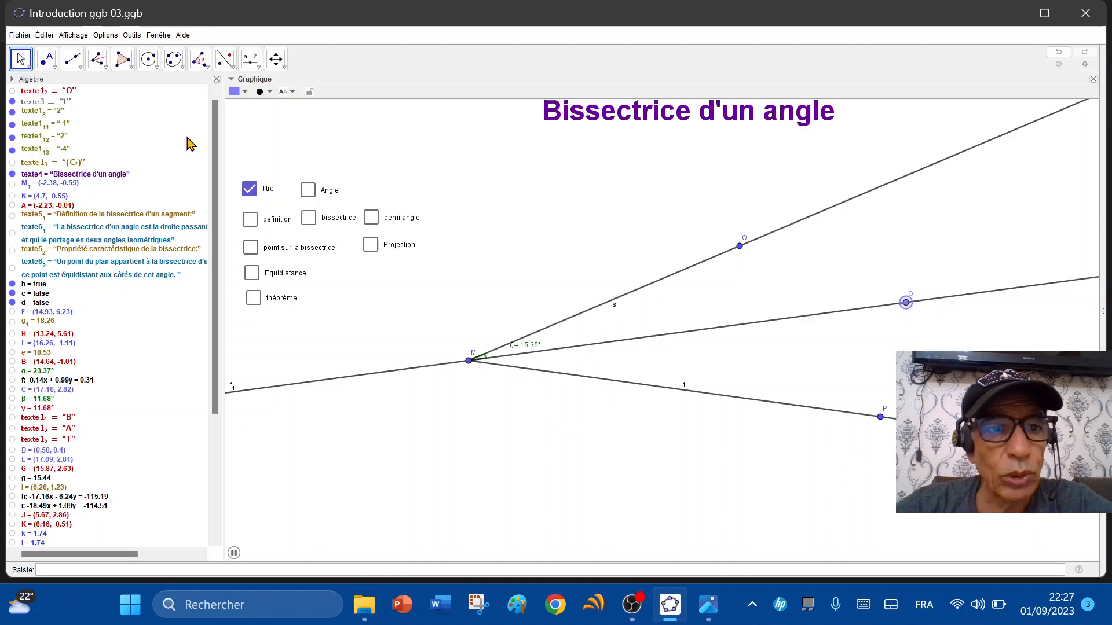
- Mark the angle between the lower ray and the bisector at vertex M, and shift its label clear of the vertex
click(198, 59)
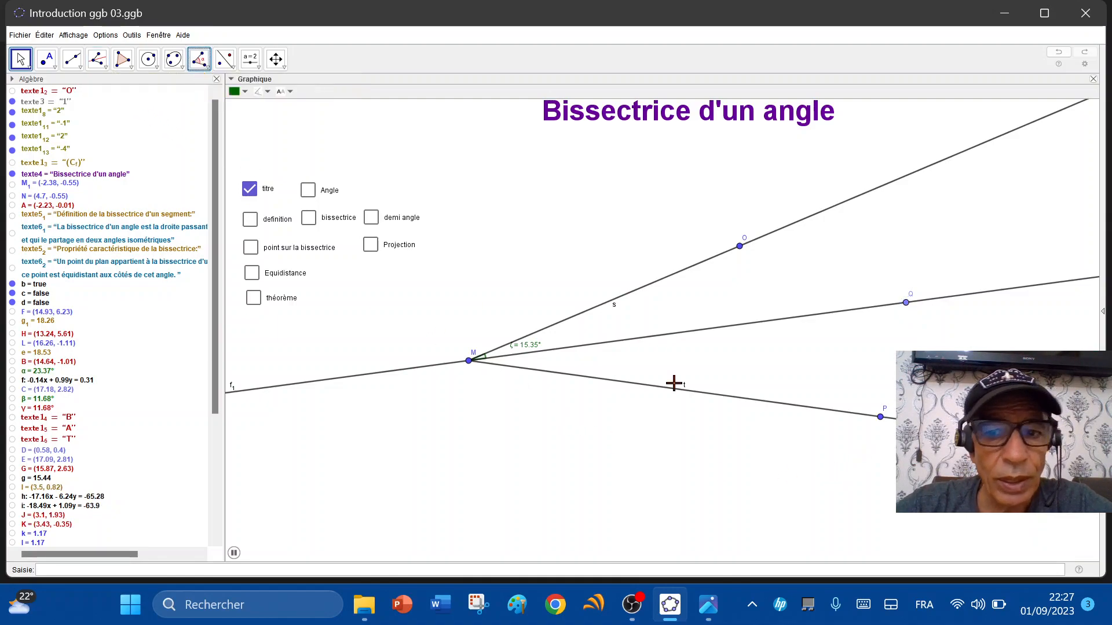
click(880, 417)
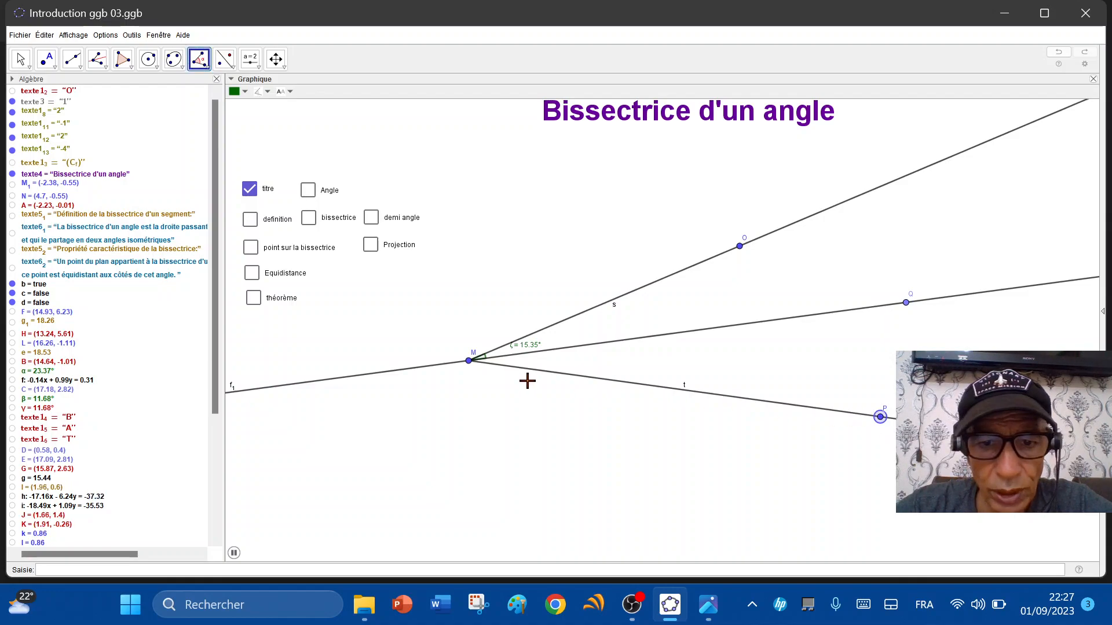
click(469, 361)
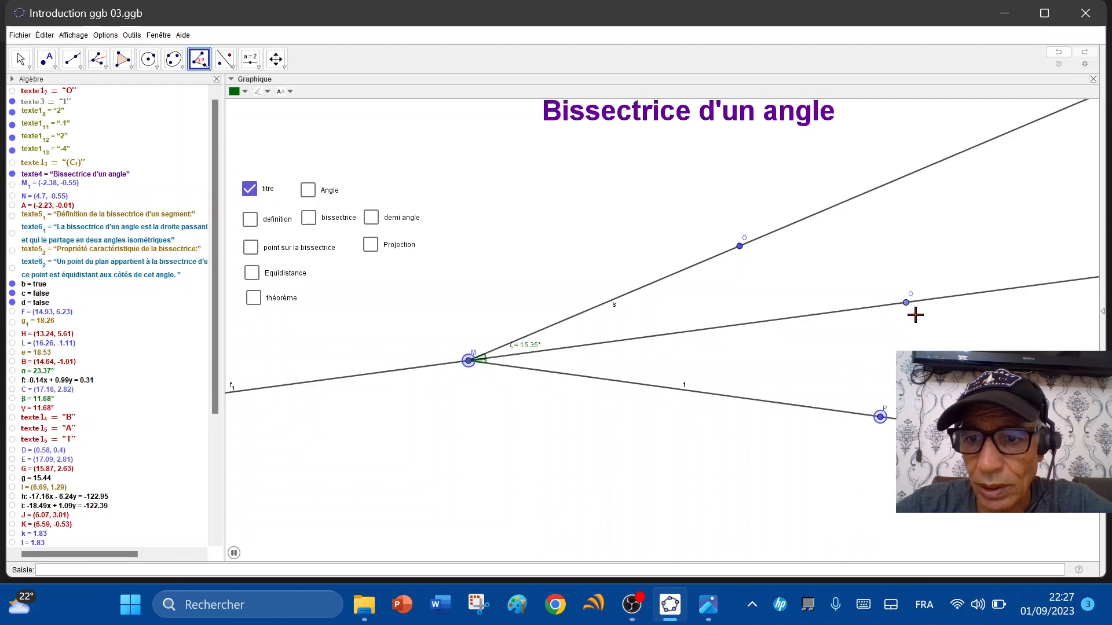
click(906, 306)
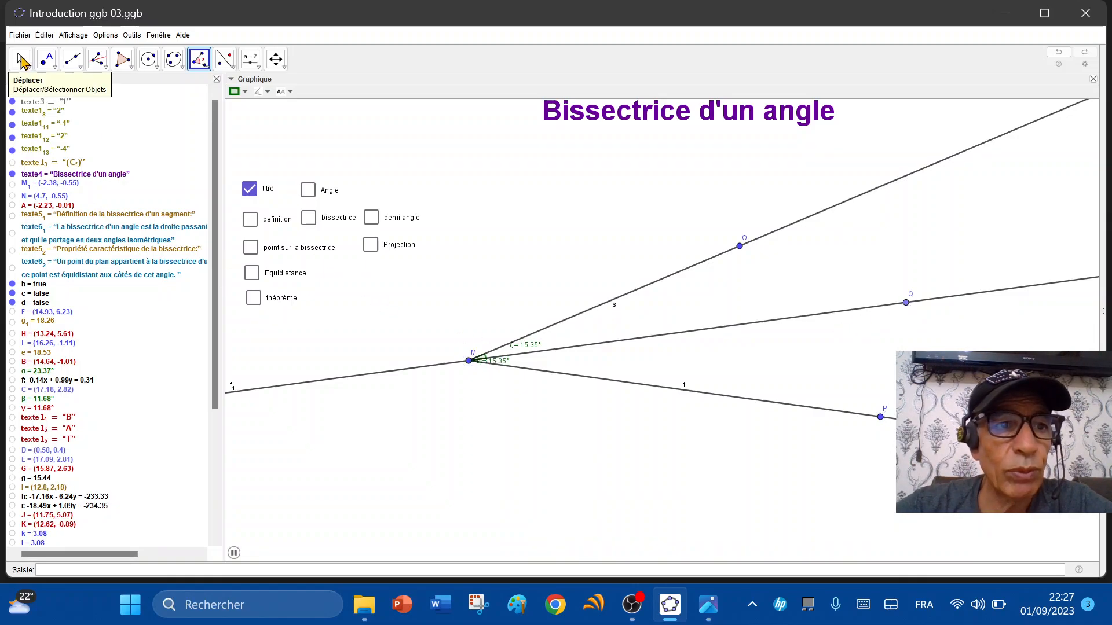
click(21, 60)
drag(494, 366, 579, 359)
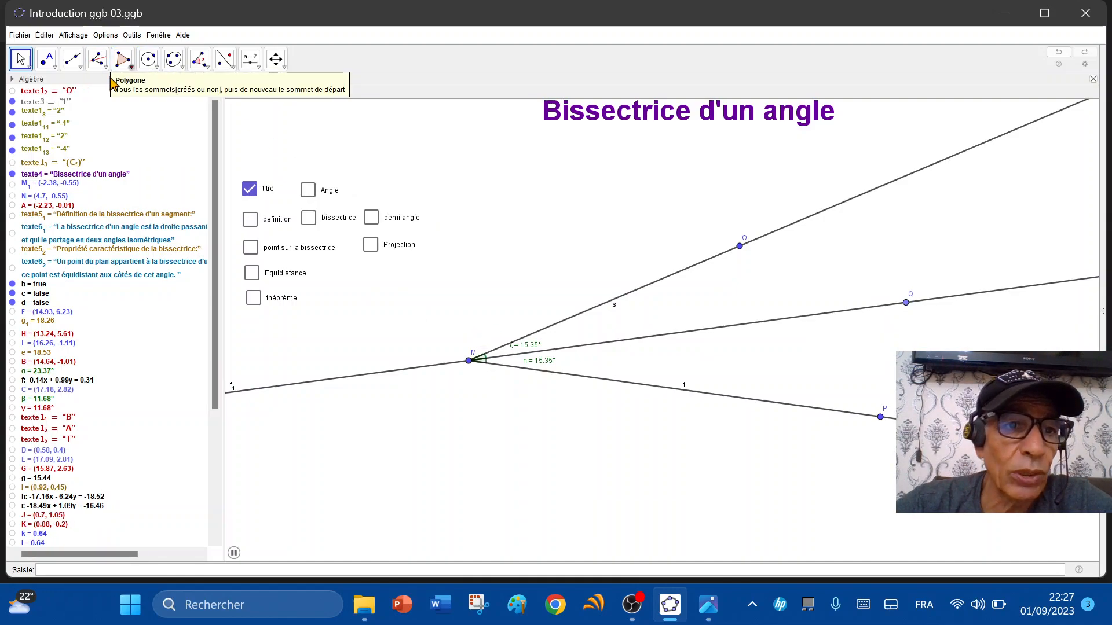
- Construct perpendicular lines through the point on the bisector, one to the upper ray and one to the lower ray
click(77, 66)
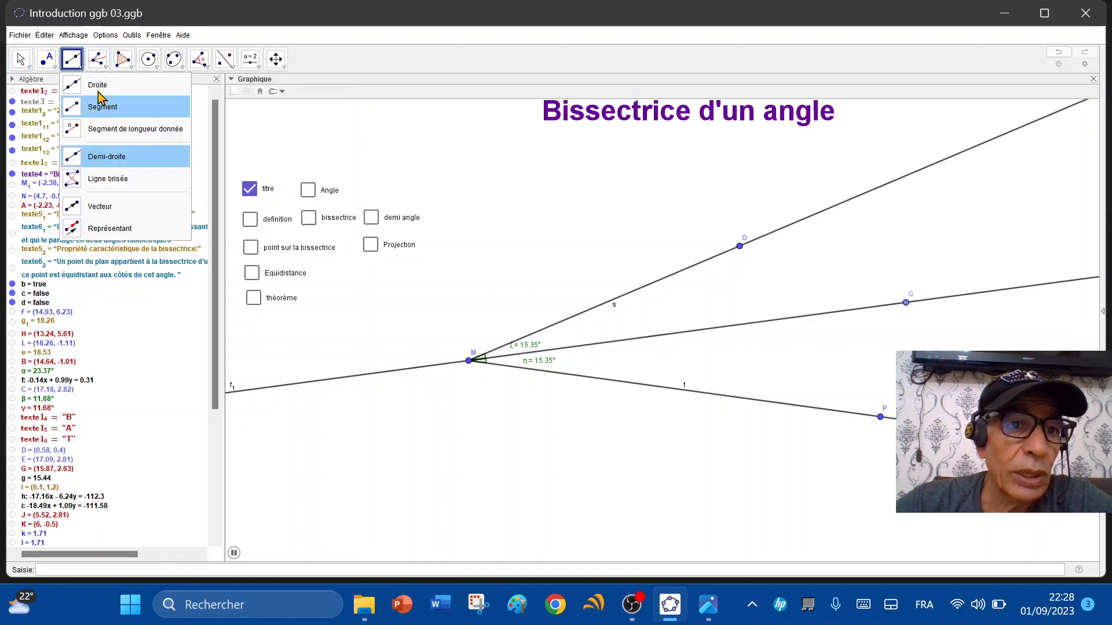
click(106, 69)
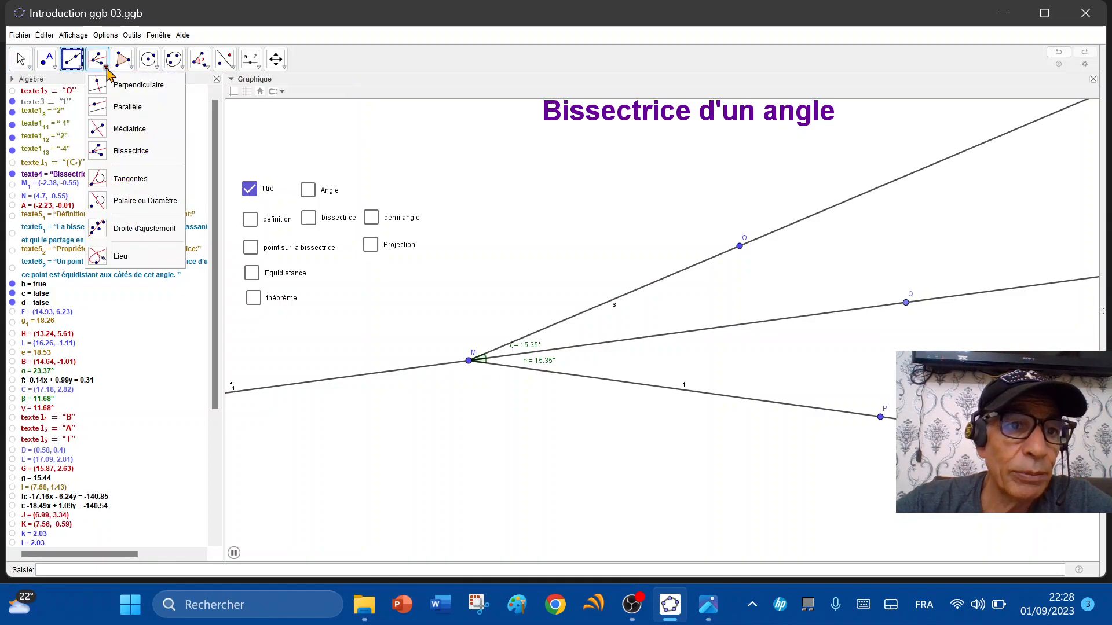
click(145, 87)
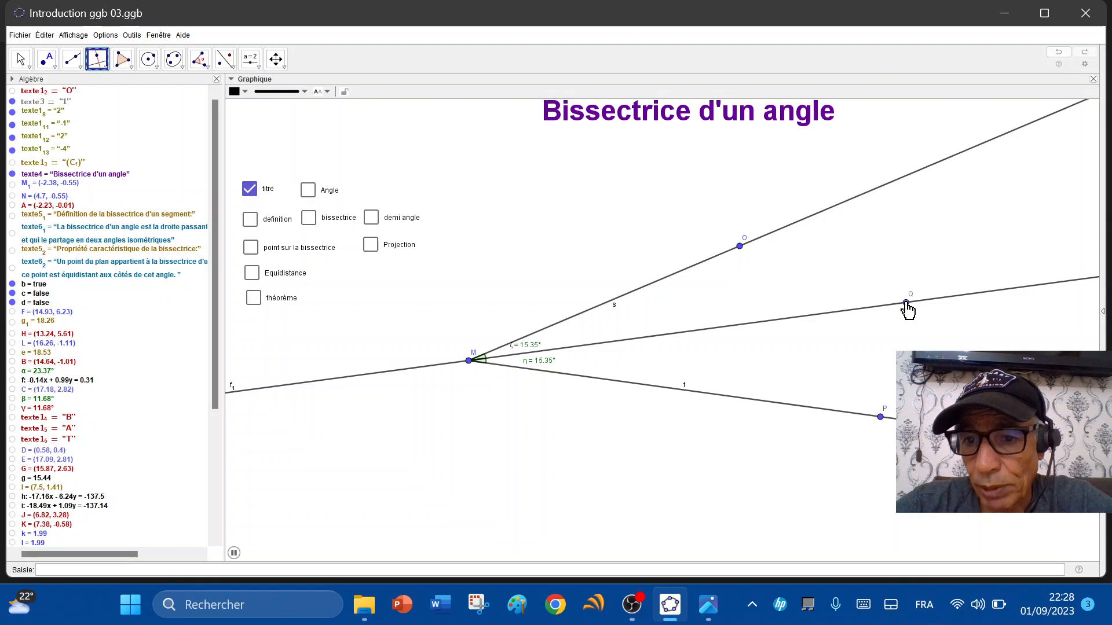
click(907, 303)
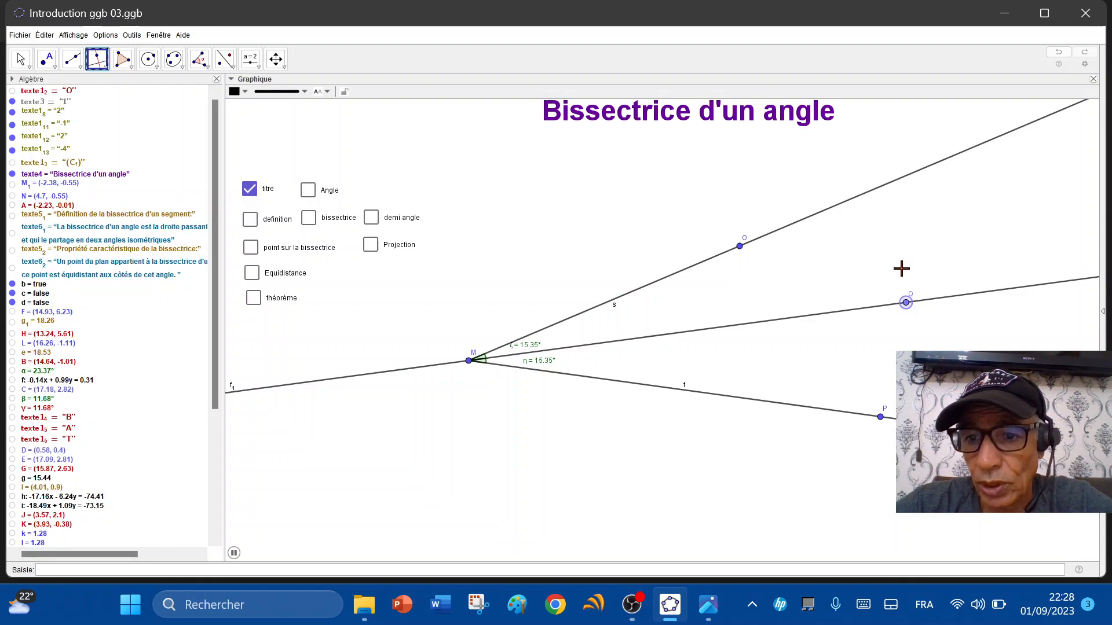
click(891, 182)
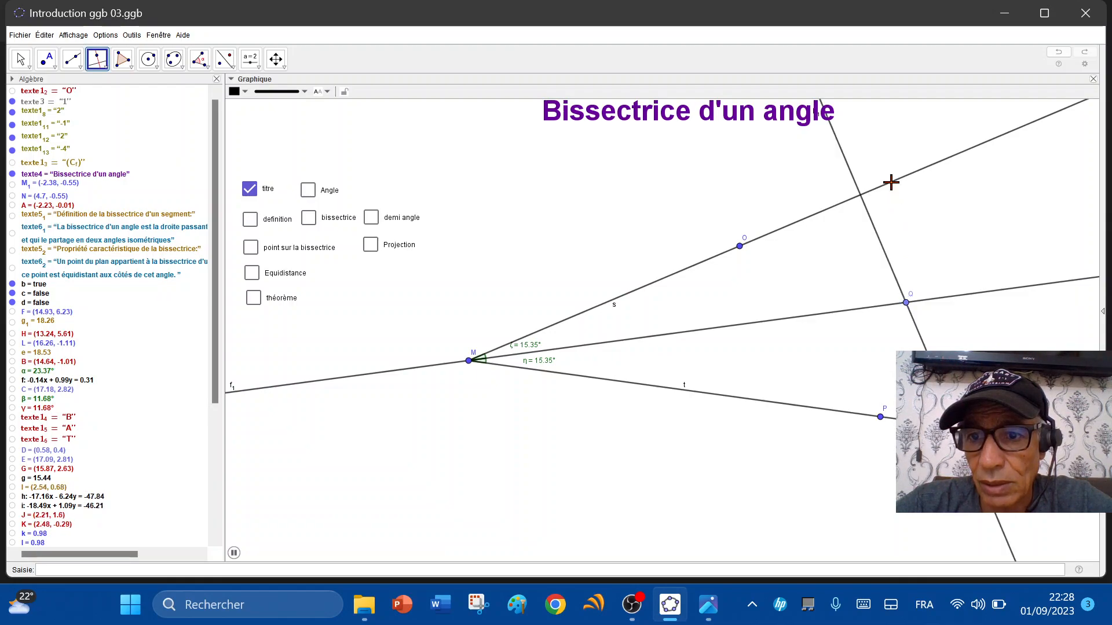
click(906, 304)
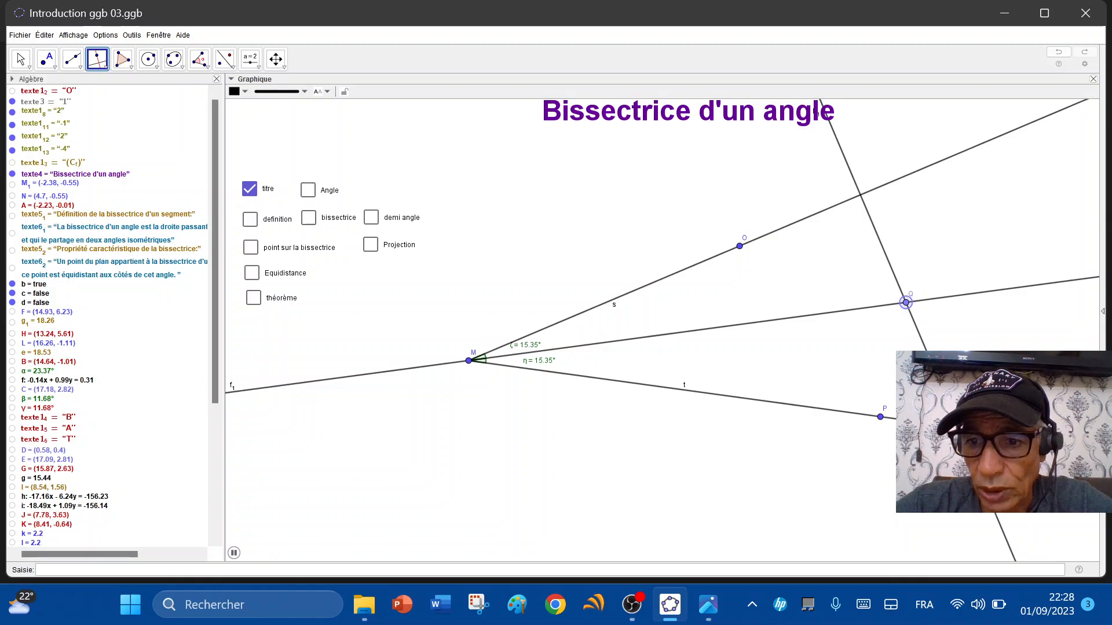
click(840, 412)
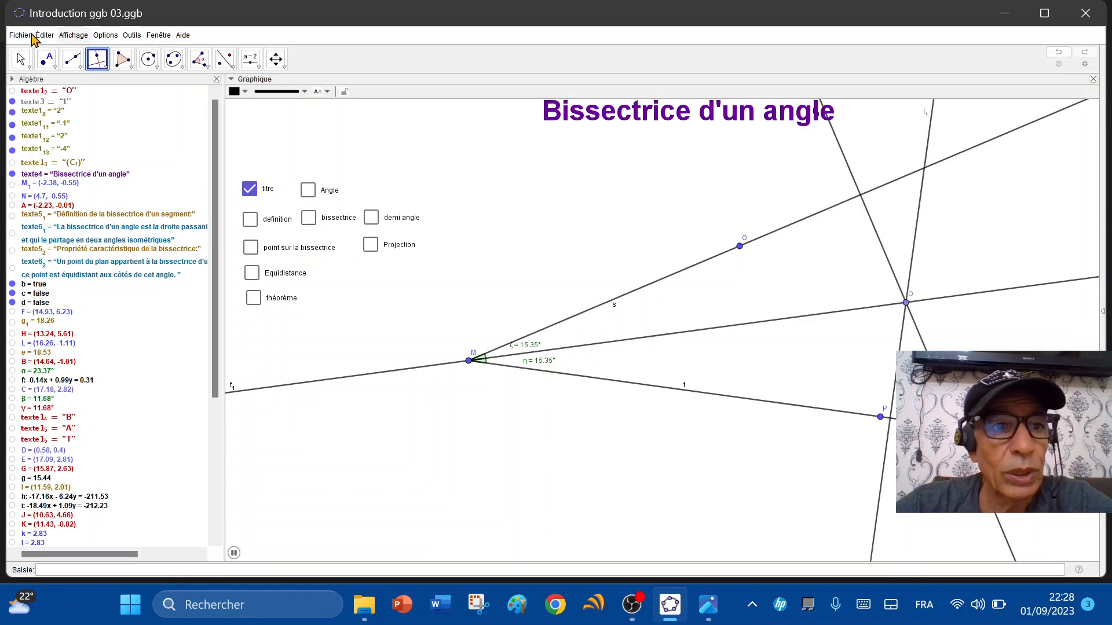
click(20, 59)
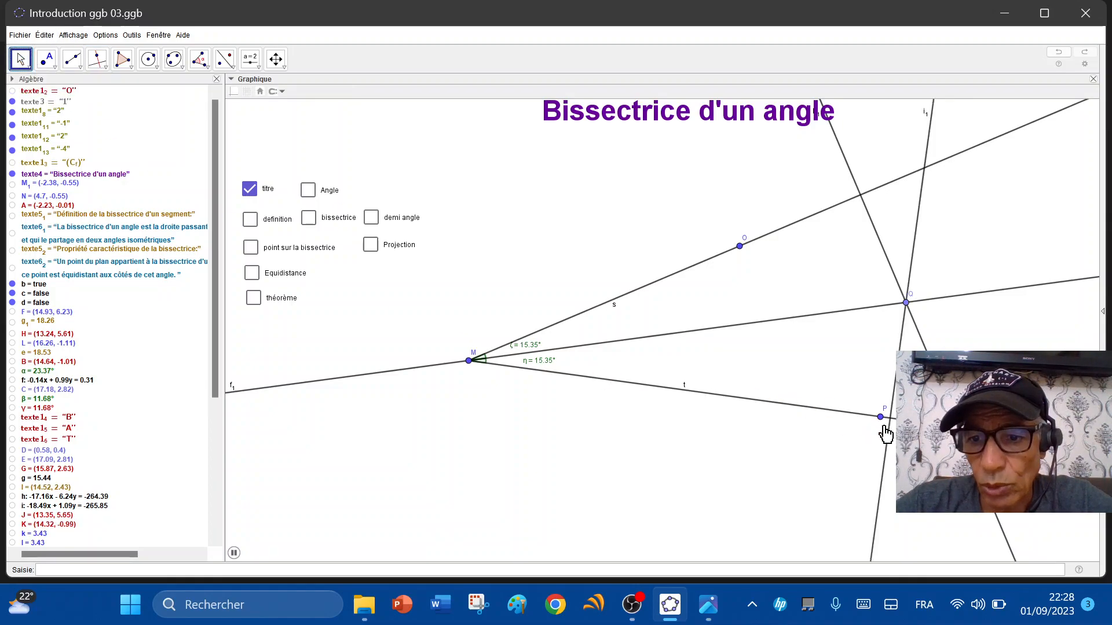
- Widen the angle by moving point P outward, and mark the intersections of the perpendiculars with the upper and lower rays
drag(880, 417, 1017, 452)
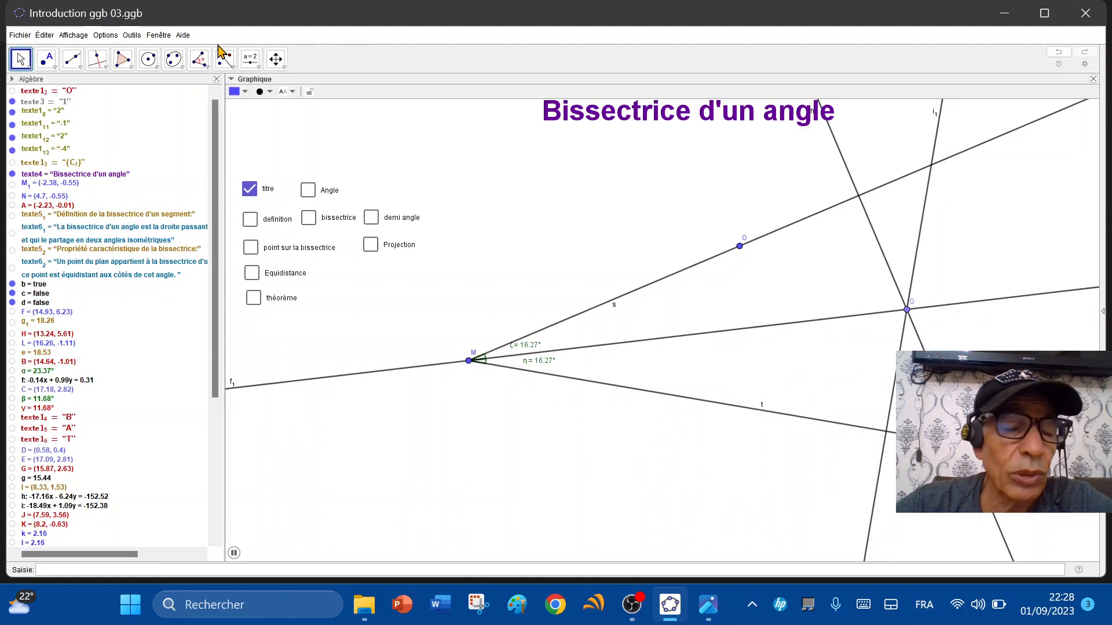
click(80, 70)
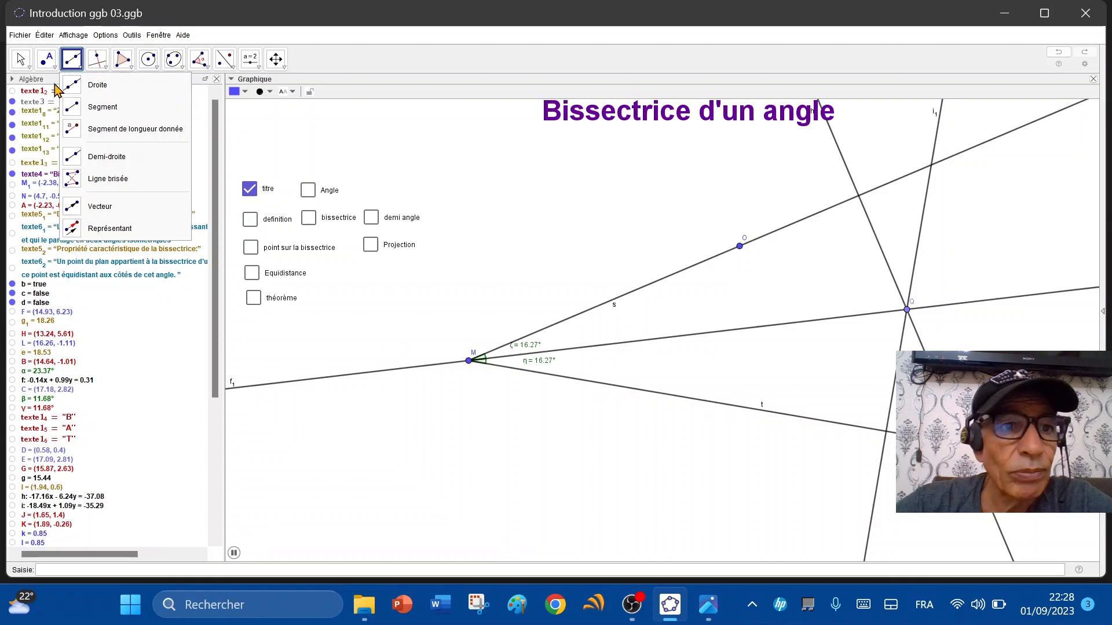
mouse_move(54, 68)
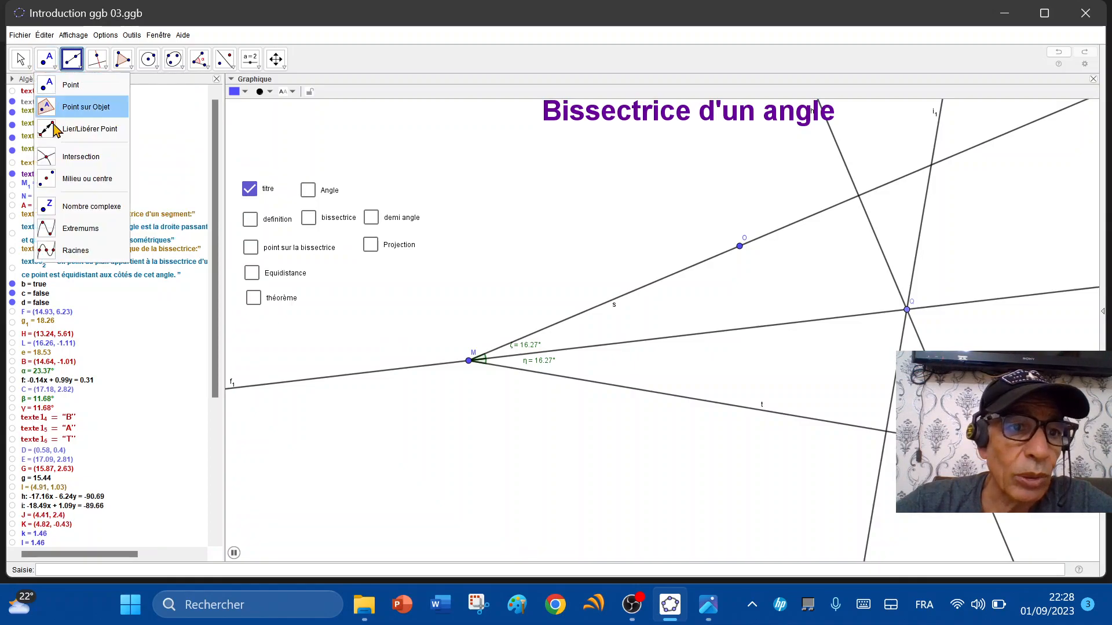
click(78, 157)
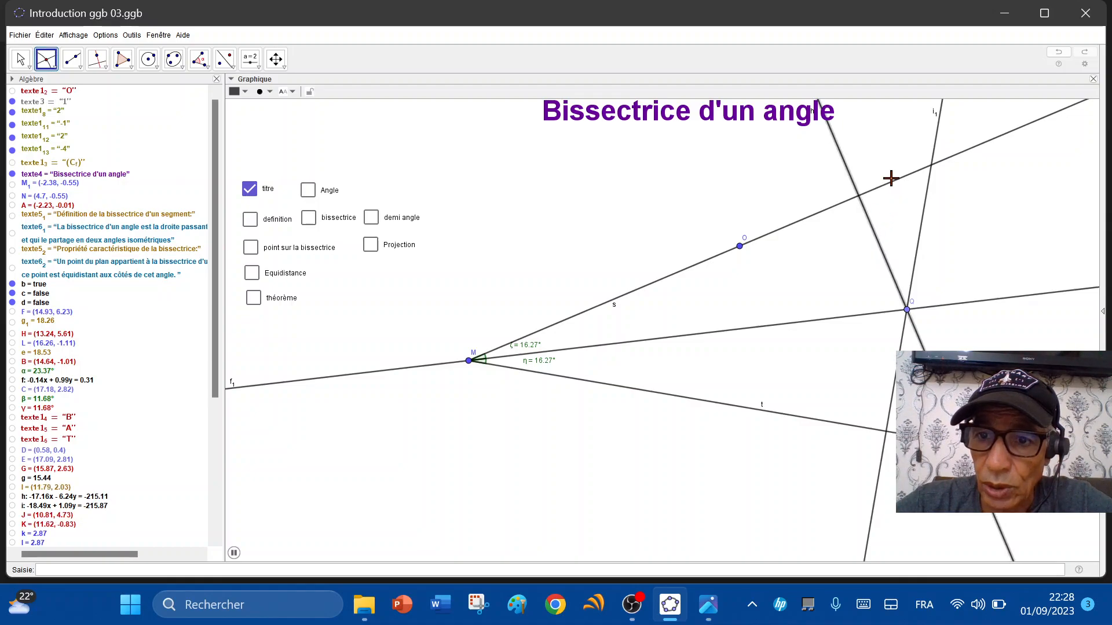
click(892, 183)
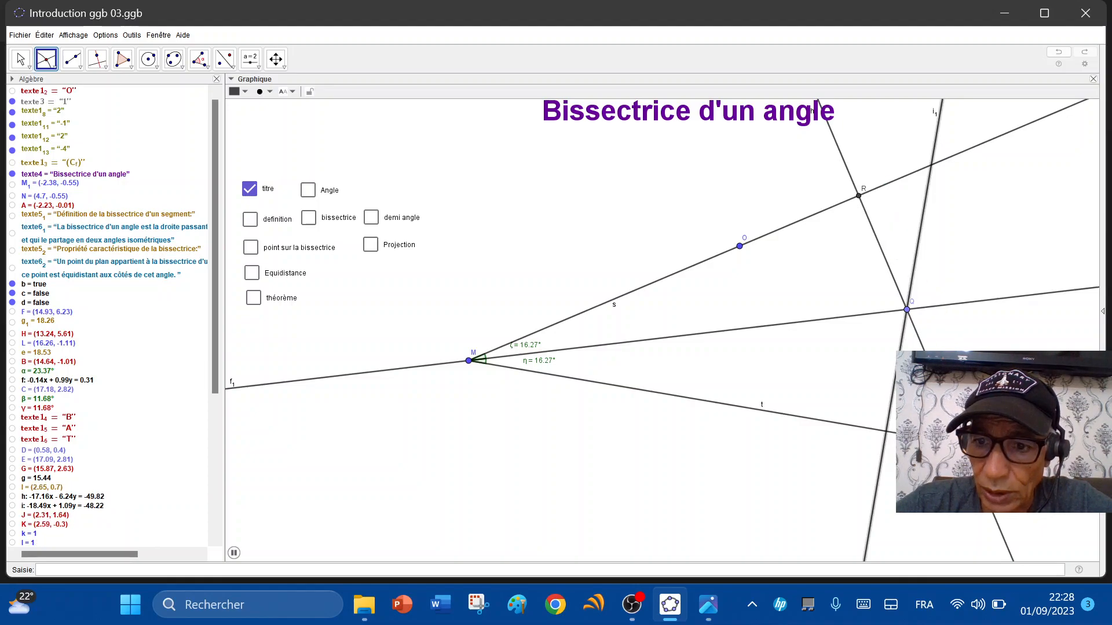
click(915, 436)
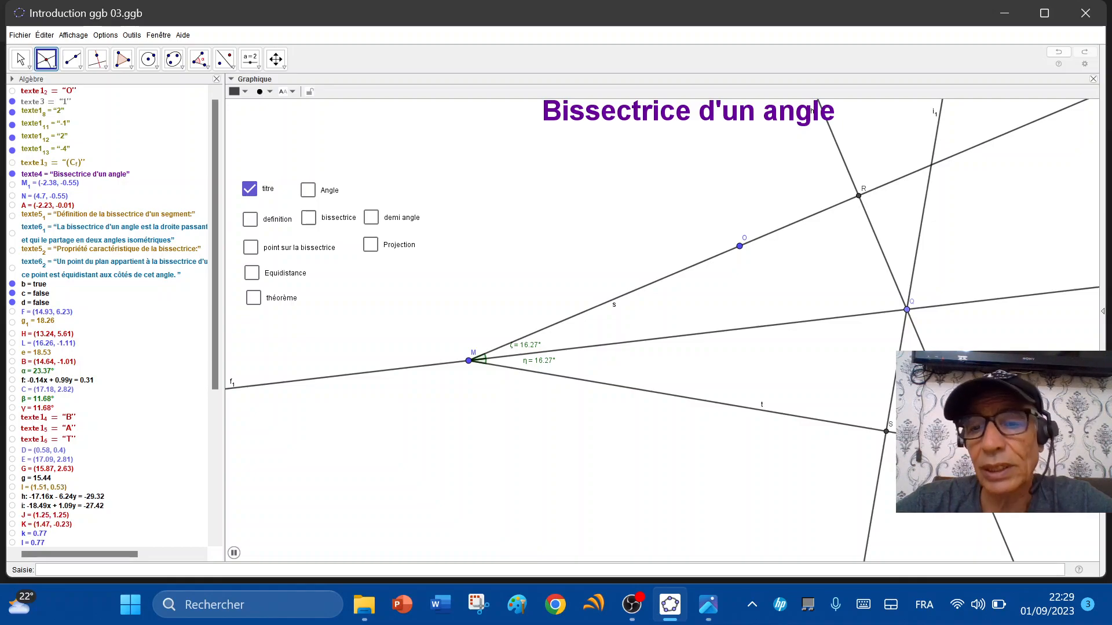
- Hide the two perpendicular lines through the bisector point, keeping their intersection points on the rays
right_click(888, 266)
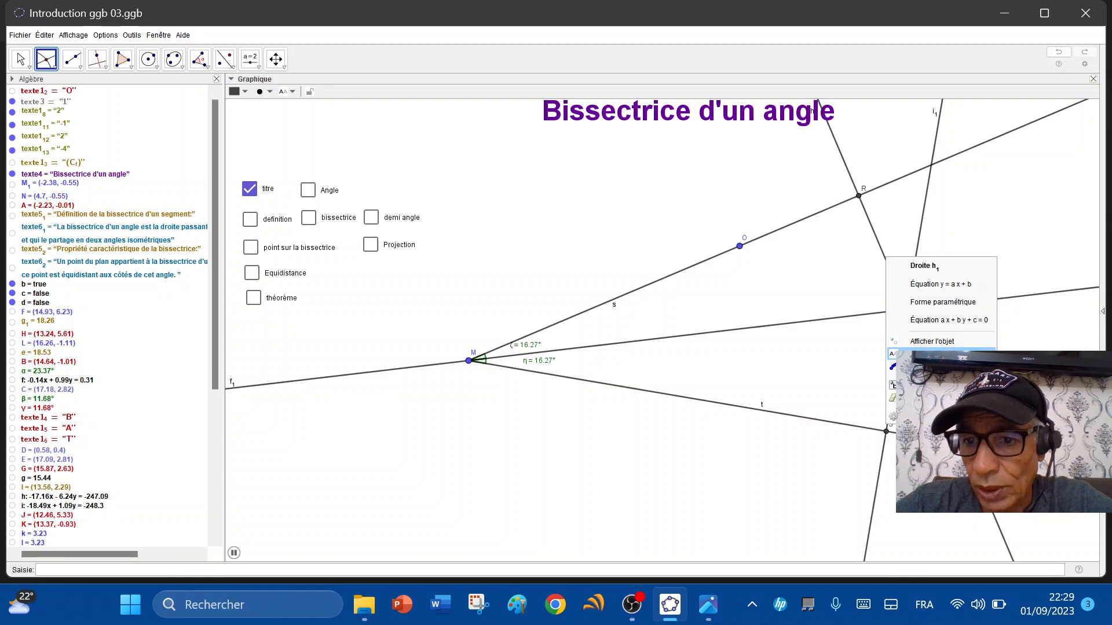
click(944, 354)
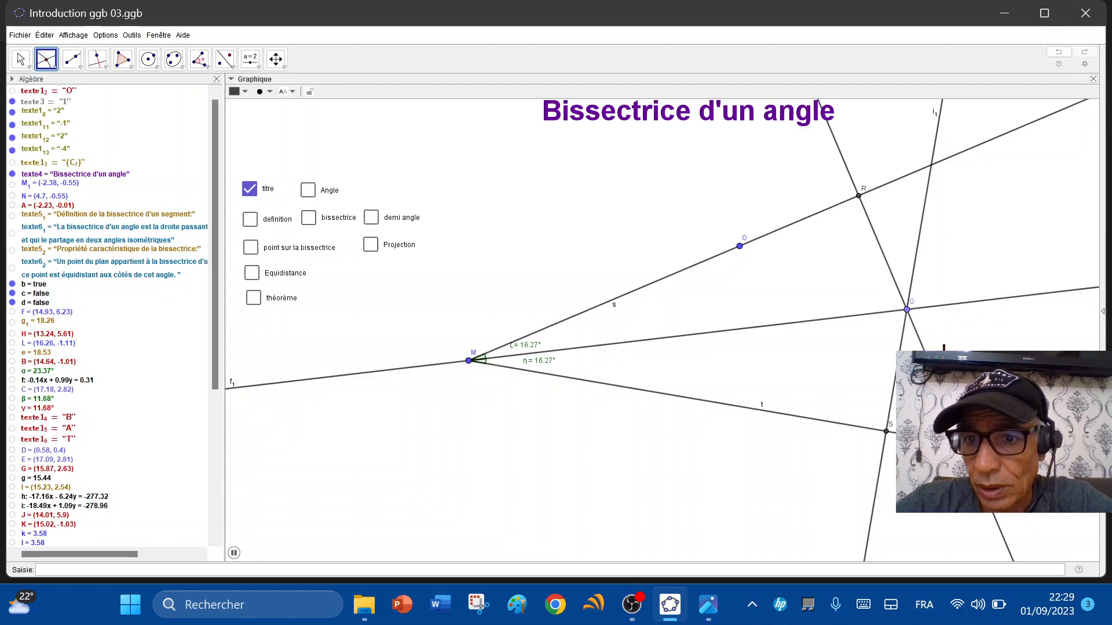
right_click(882, 252)
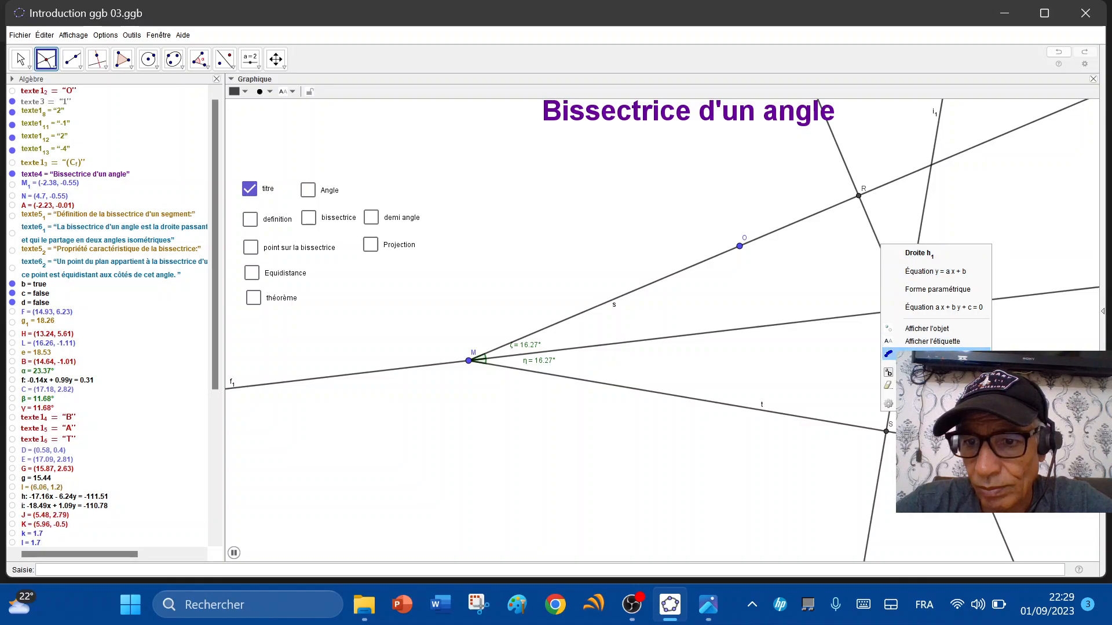
click(936, 330)
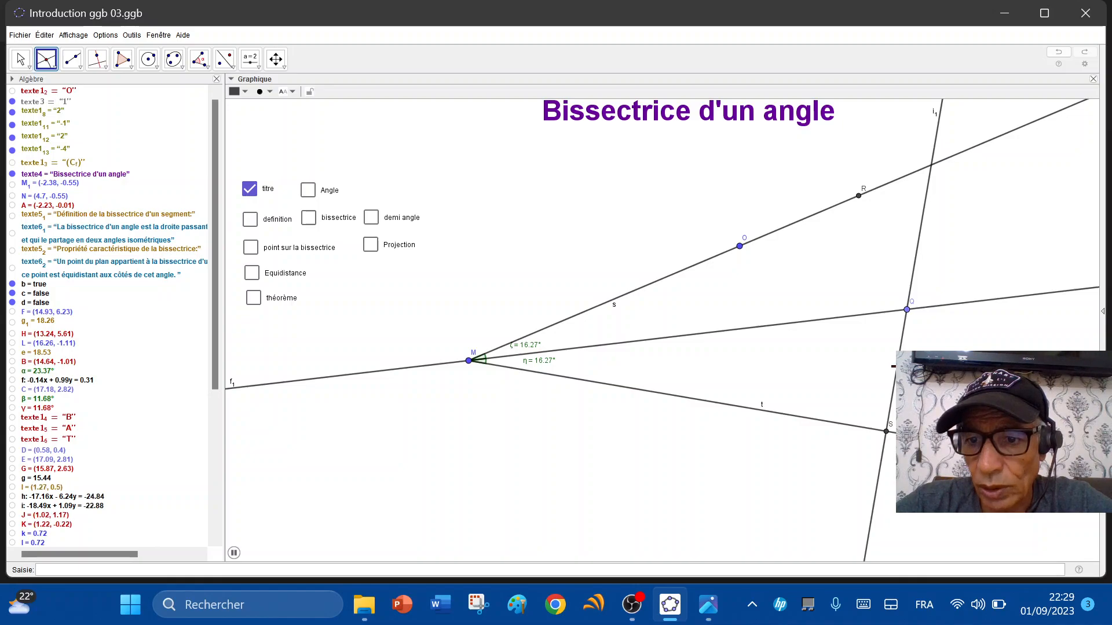
right_click(894, 377)
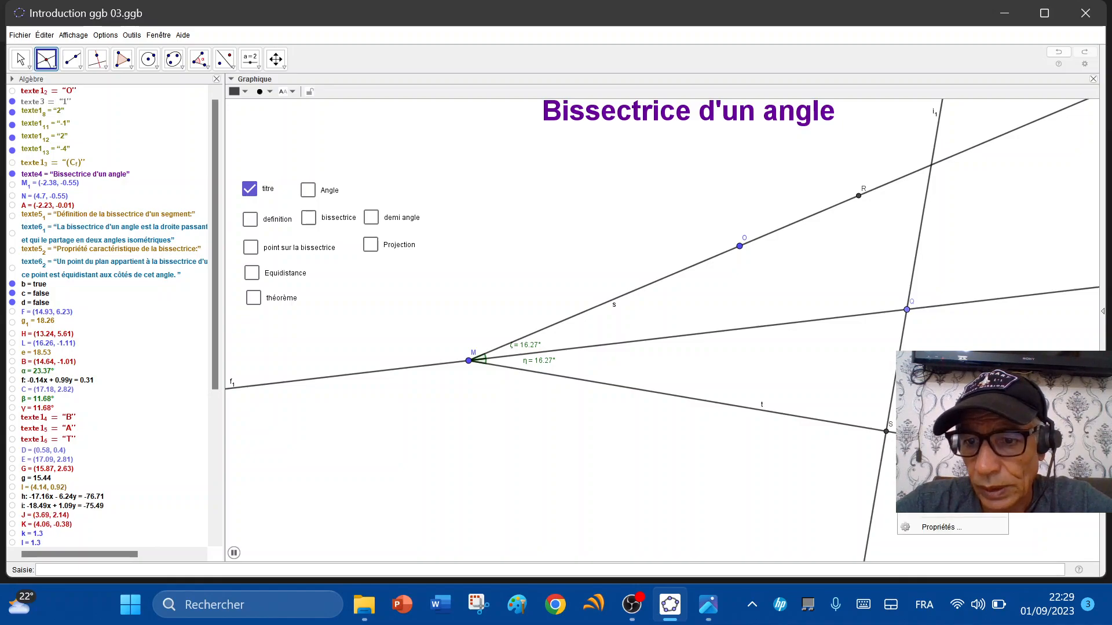
click(937, 441)
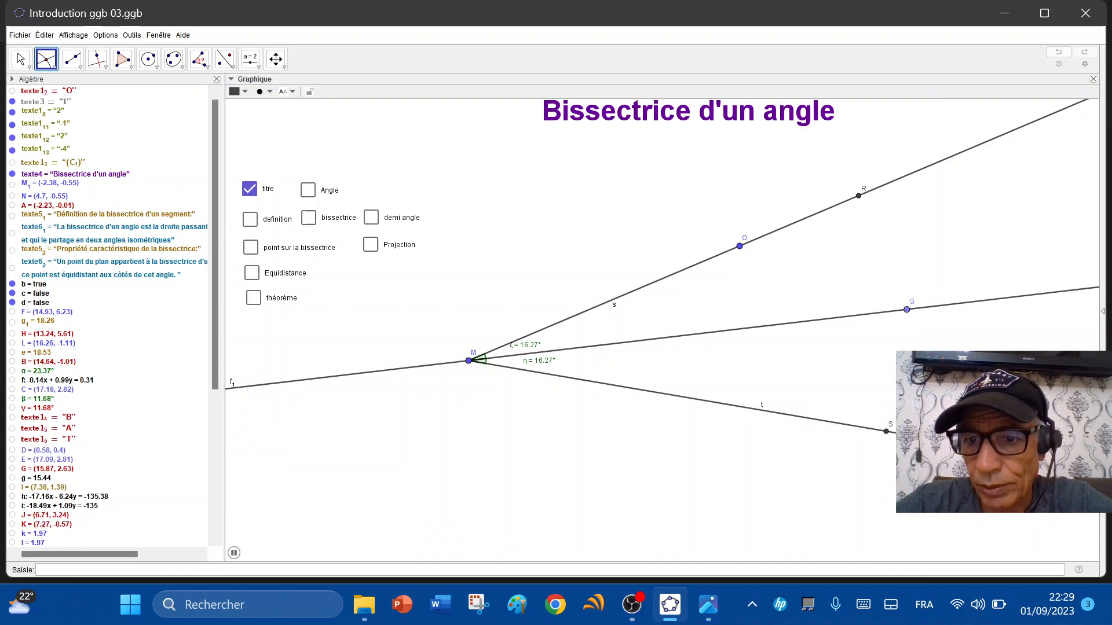
- Draw segments from point Q on the bisector to R on the upper ray and to S on the lower ray
click(104, 63)
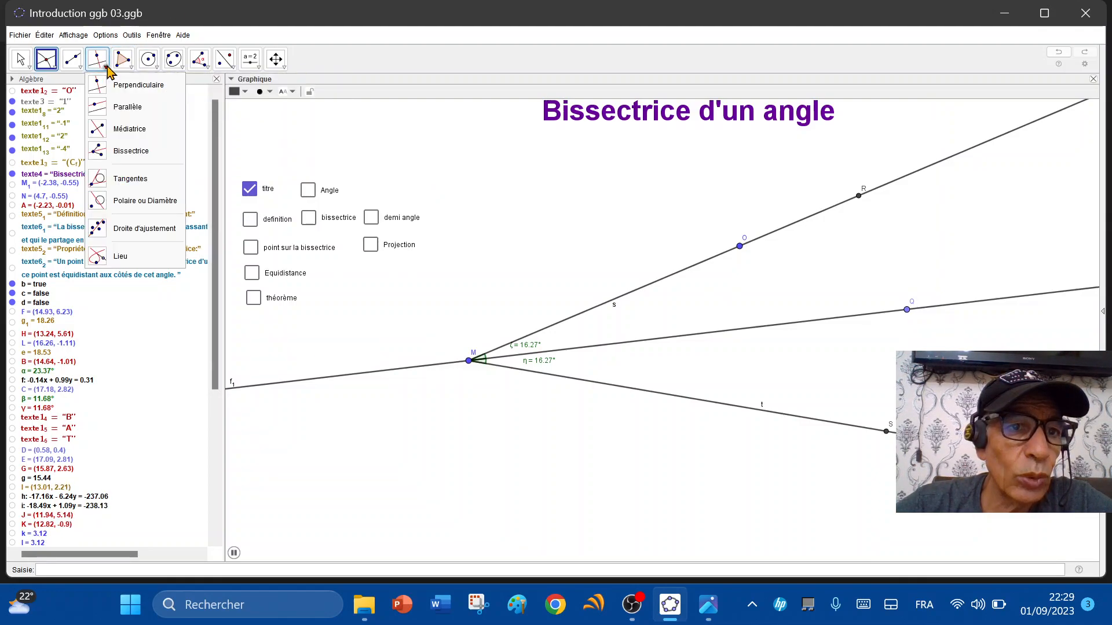
mouse_move(73, 59)
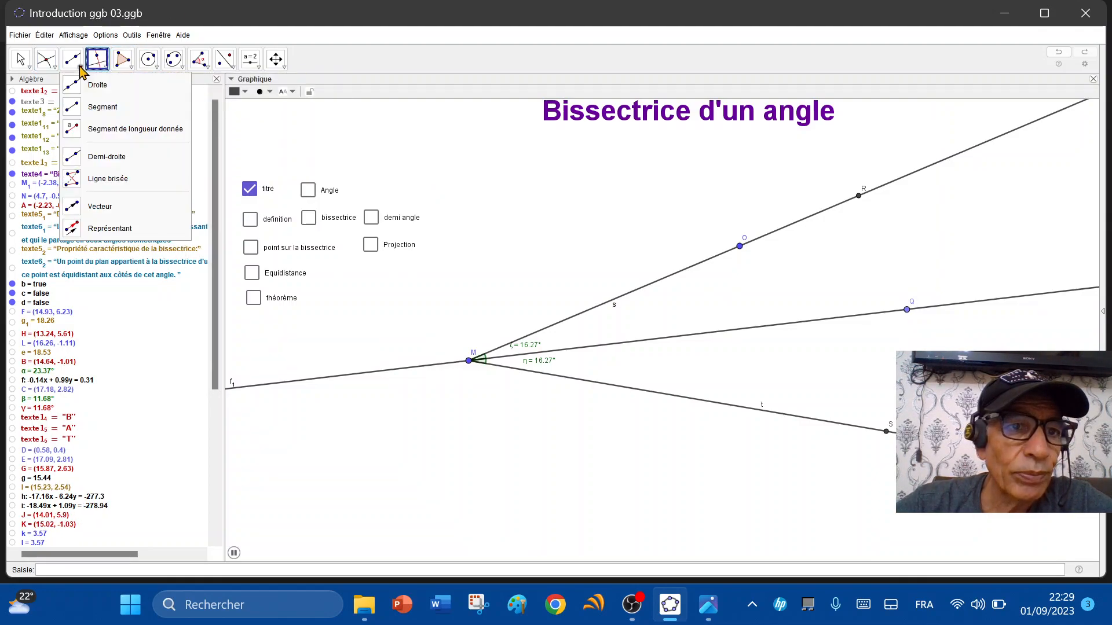
click(75, 108)
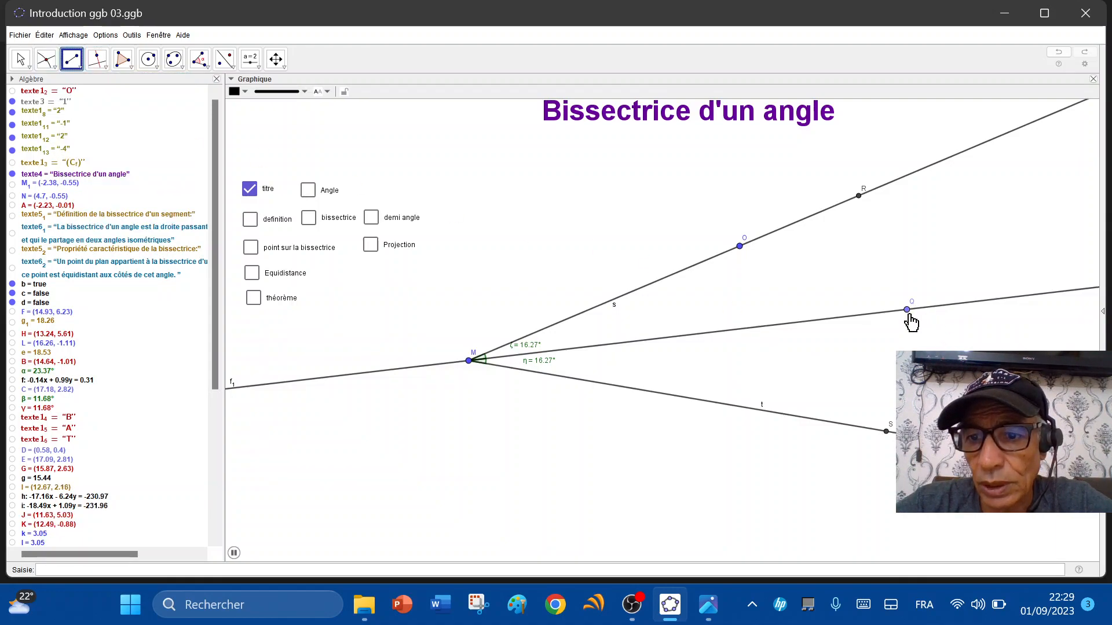
click(907, 309)
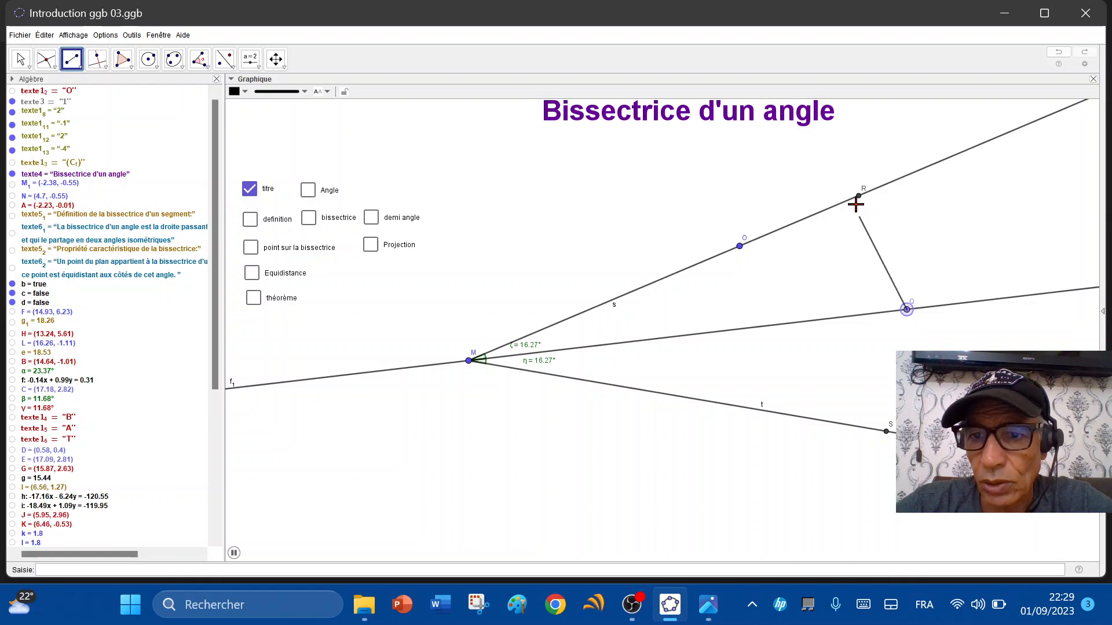
click(860, 197)
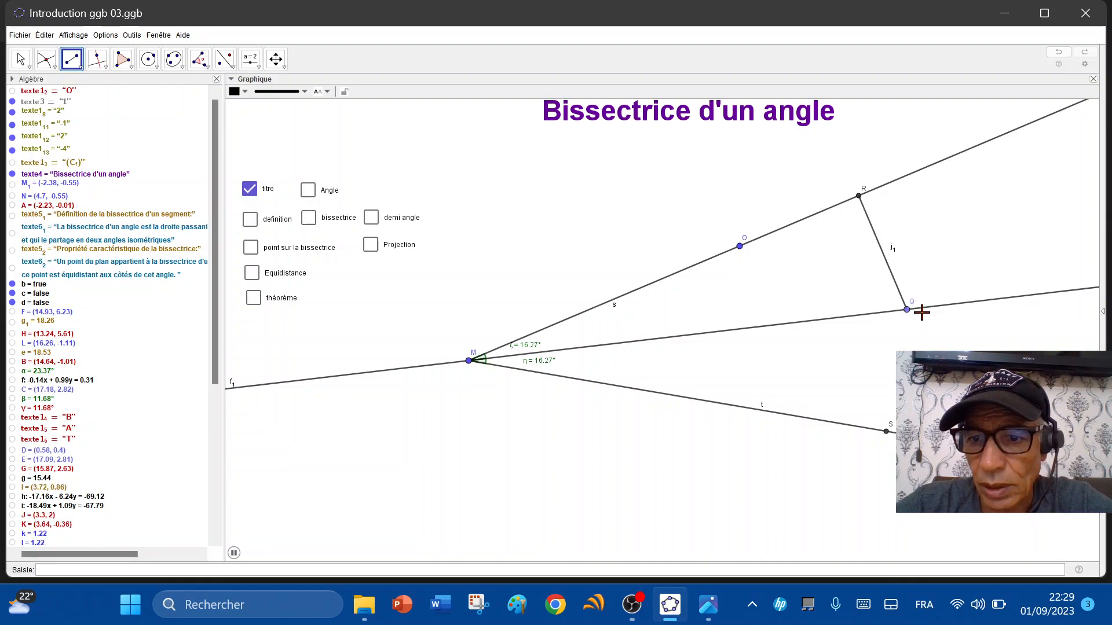
click(886, 432)
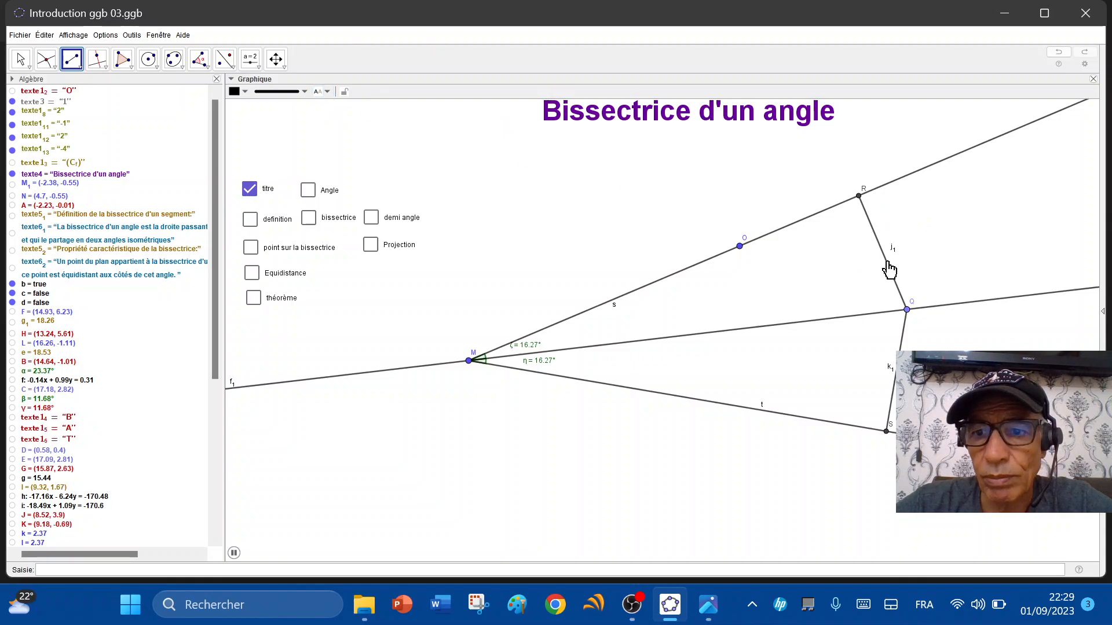
click(886, 261)
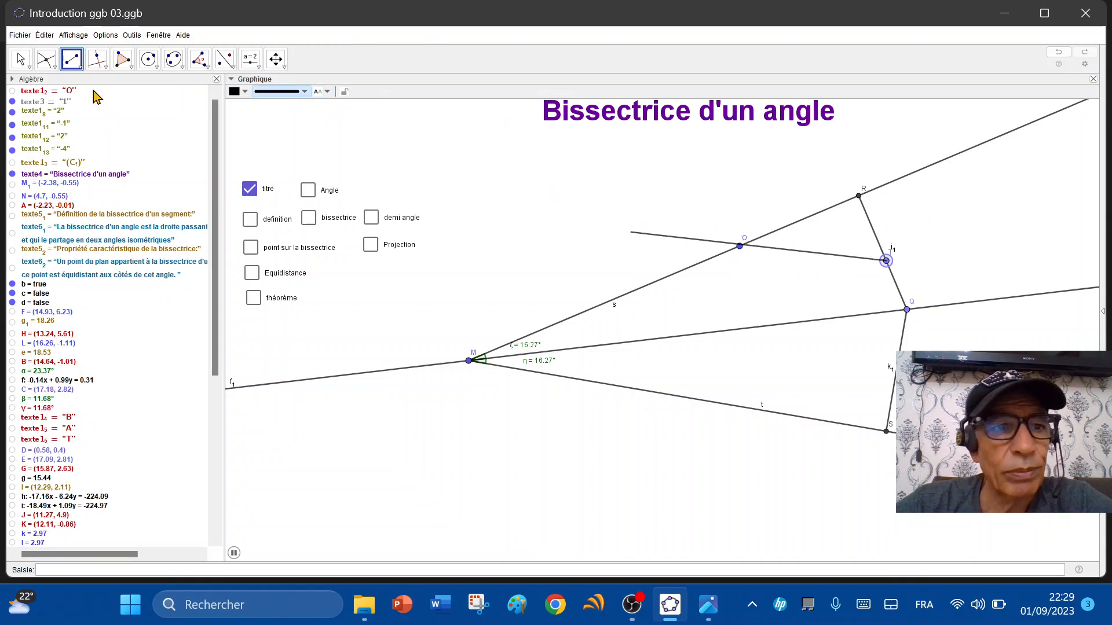
click(21, 59)
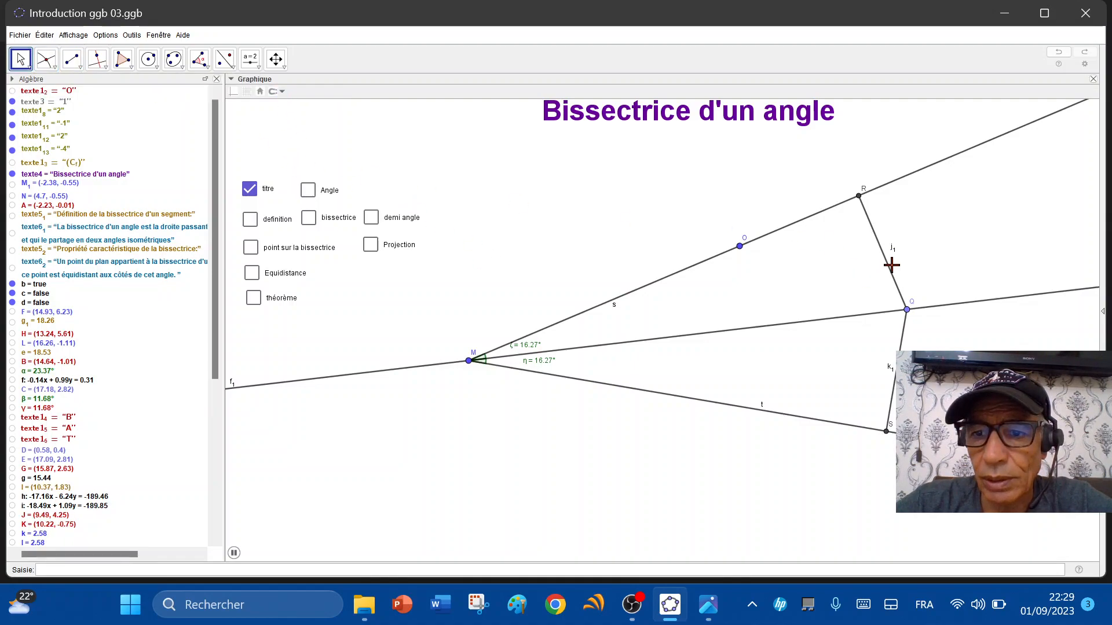
- Set the label of segment QR to show its value (Valeur), and close its properties
right_click(889, 268)
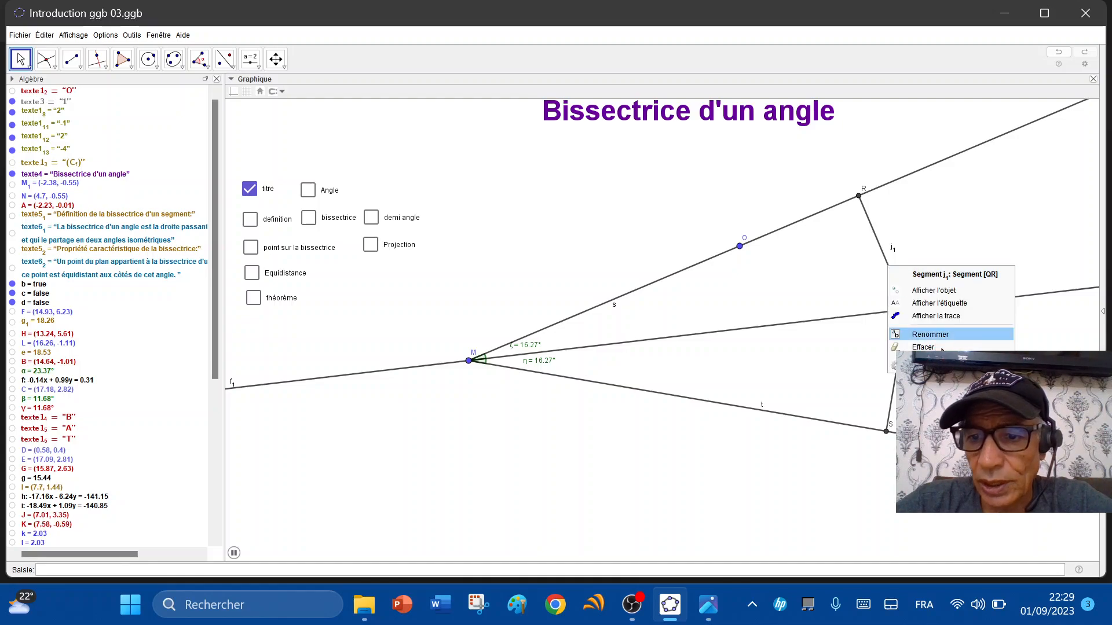
click(926, 364)
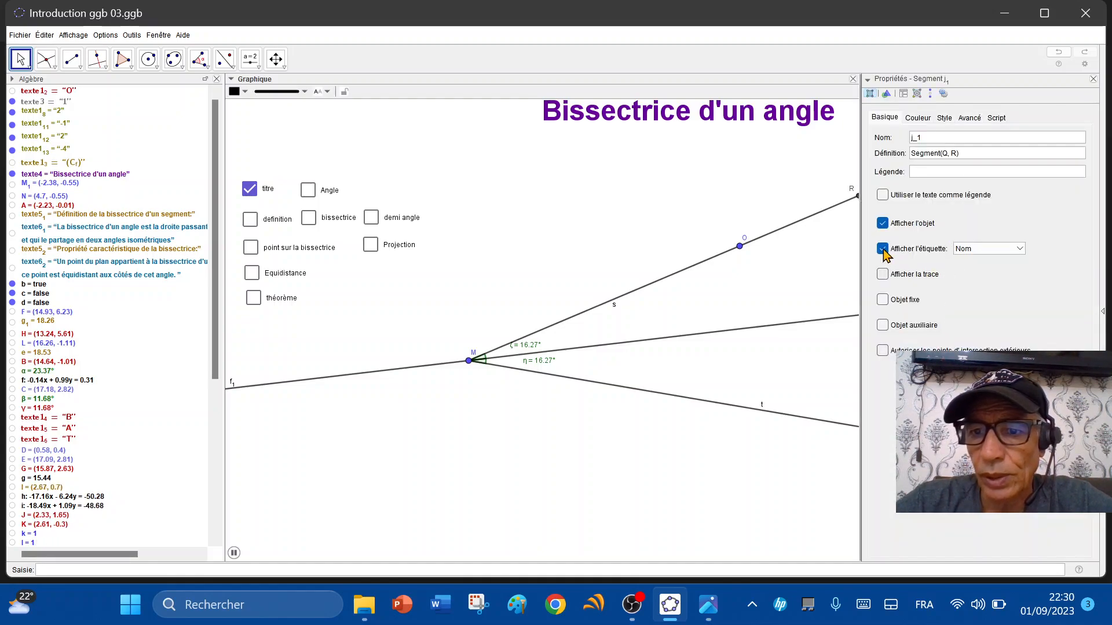
click(1020, 249)
click(972, 282)
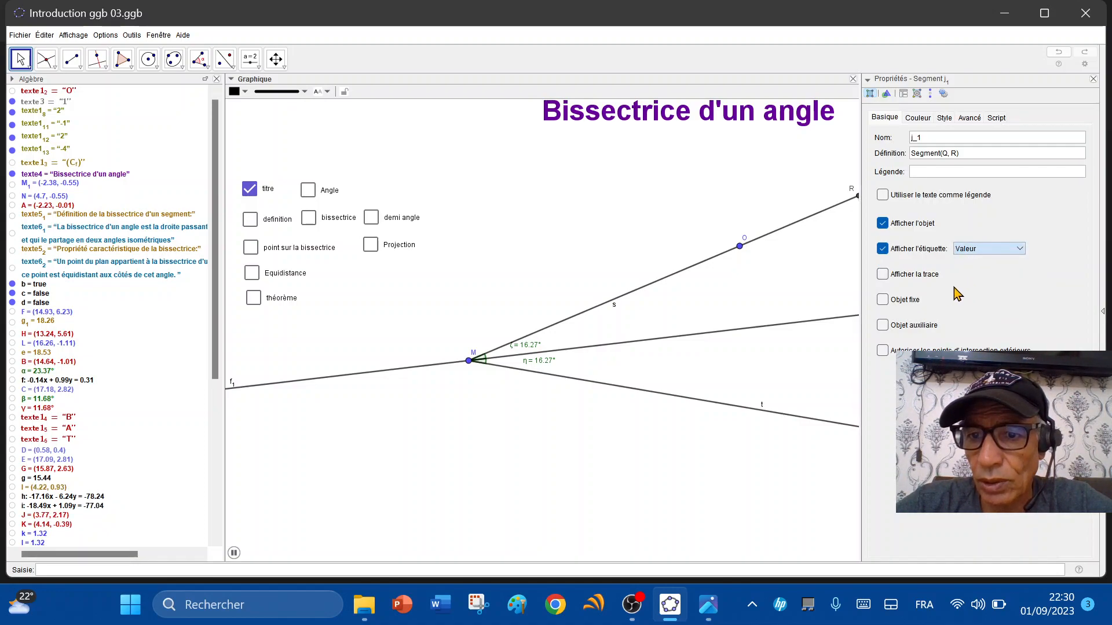
click(989, 252)
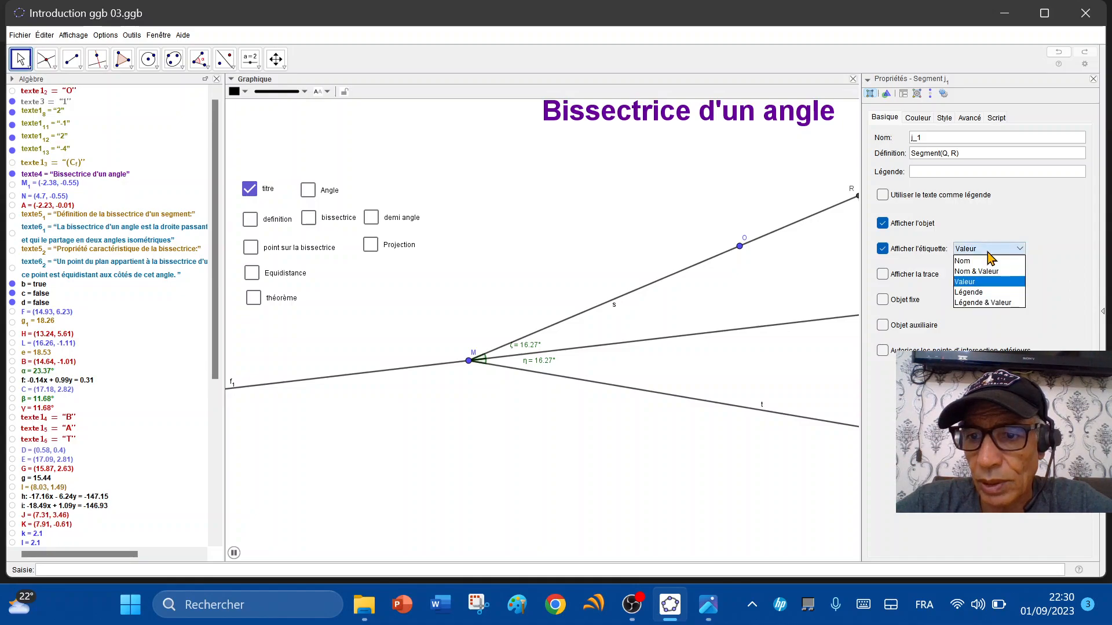
click(965, 283)
click(1093, 80)
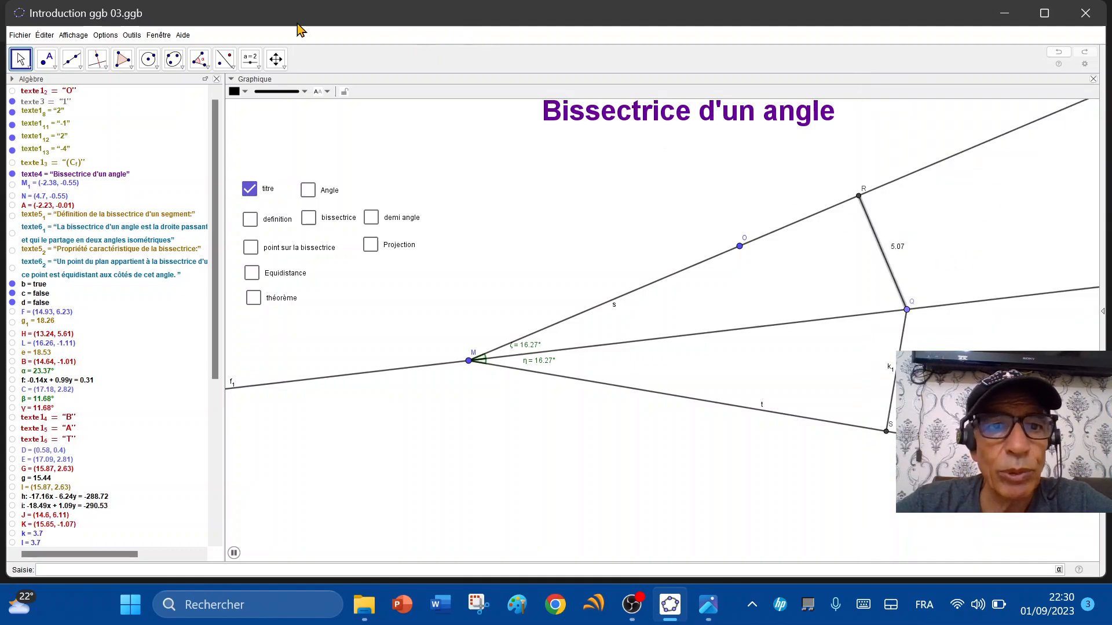
- Copy the graphic style of segment QR onto segment QS so that its label also shows its value
click(276, 59)
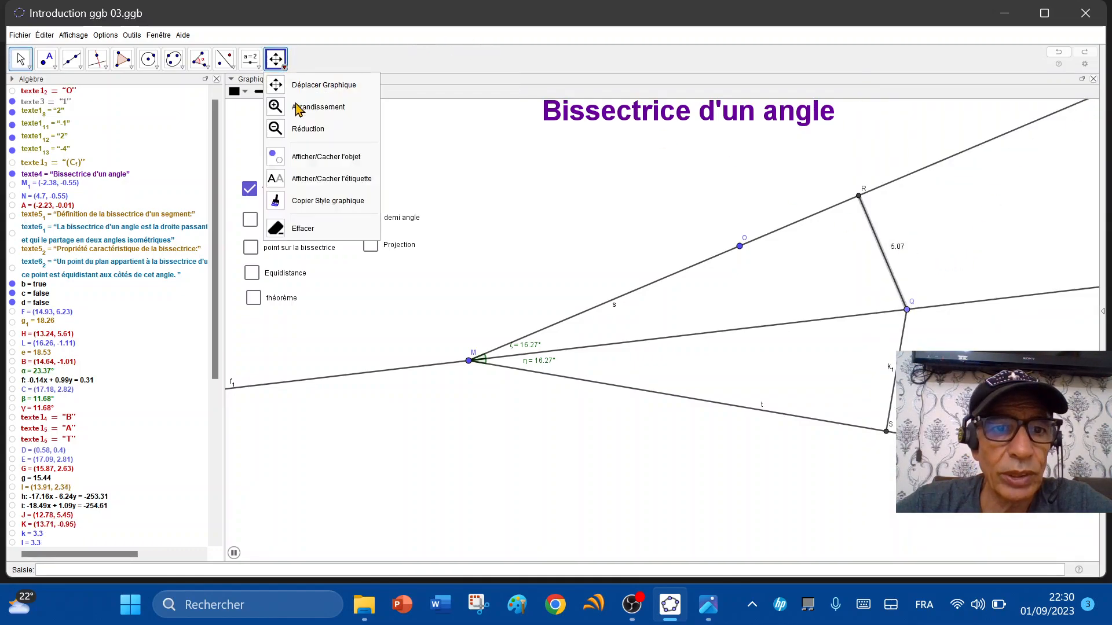
click(314, 201)
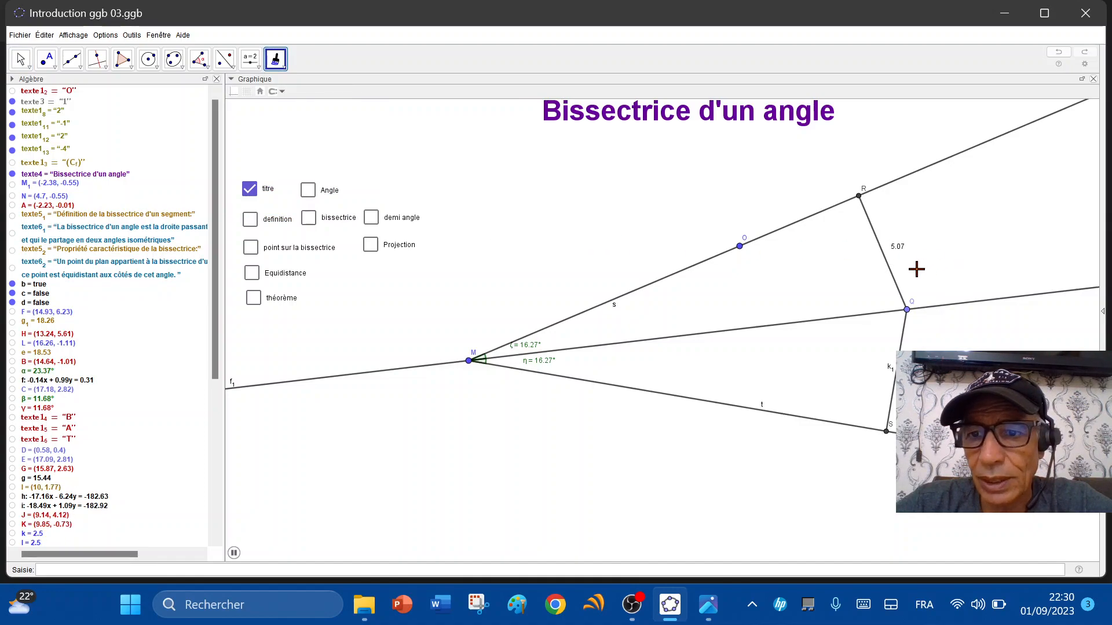
click(887, 267)
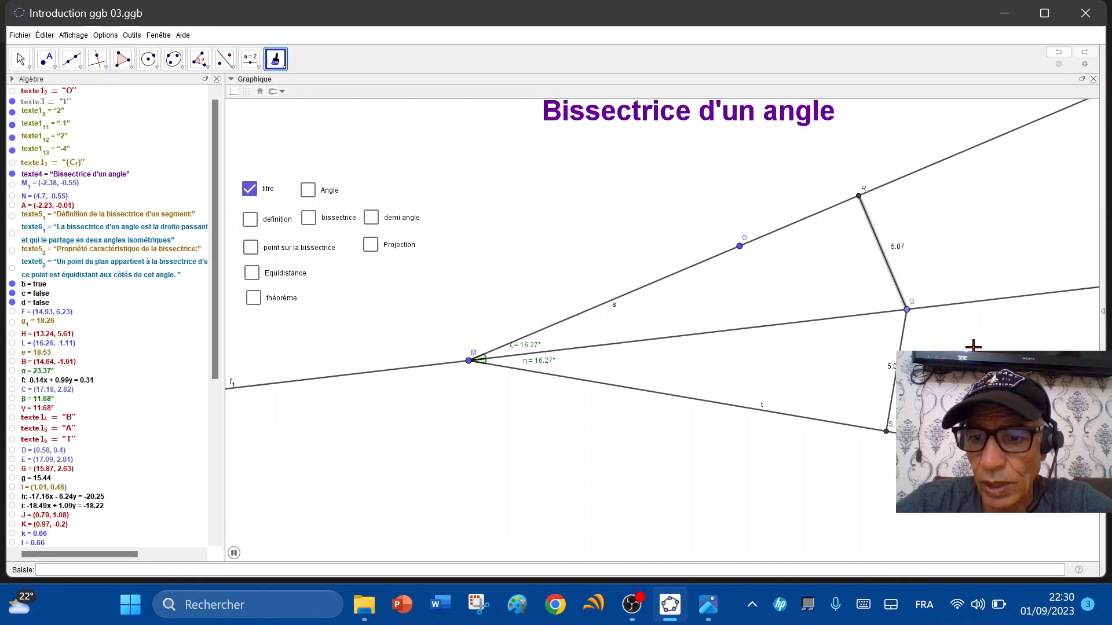
- Move point Q outward along the bisector, in toward M and back out to compare its distances to both rays
click(20, 57)
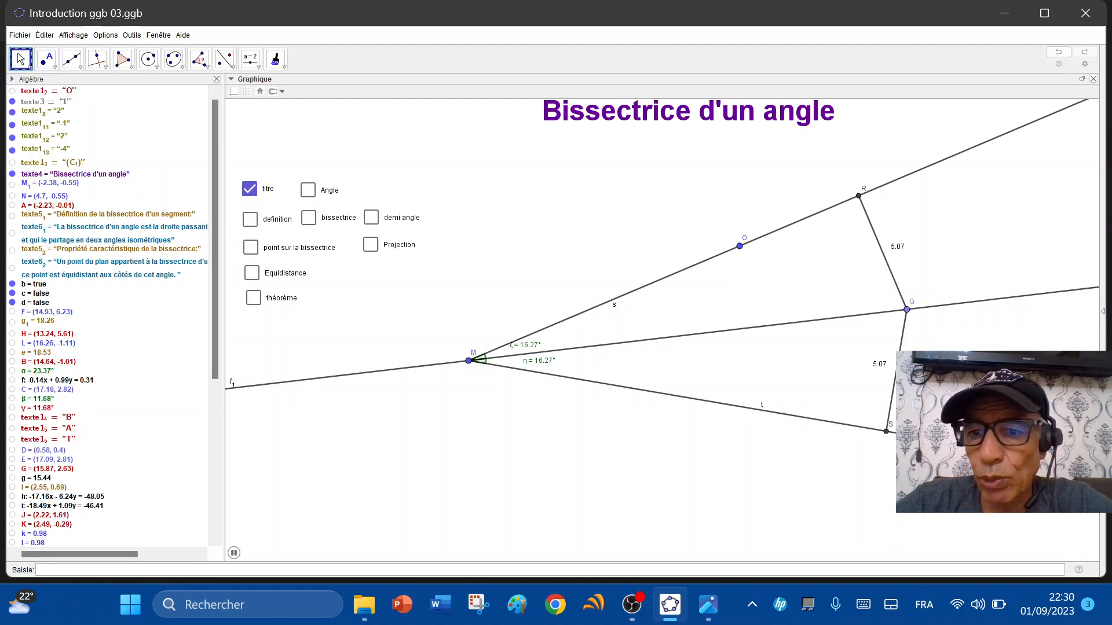
drag(908, 312, 997, 311)
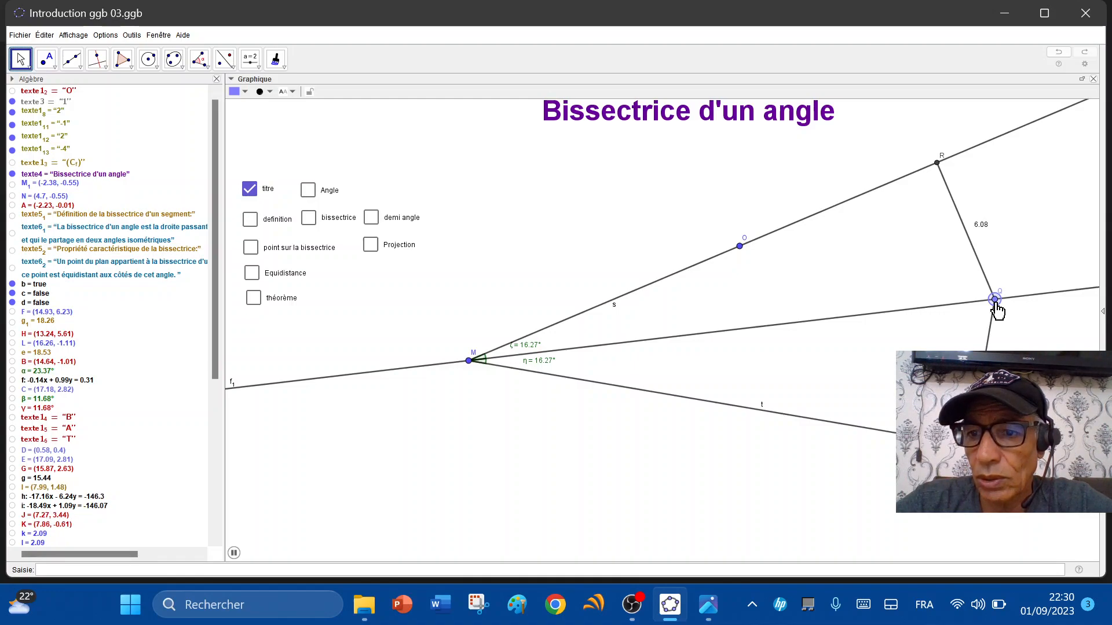
drag(997, 311, 616, 344)
drag(793, 354, 904, 347)
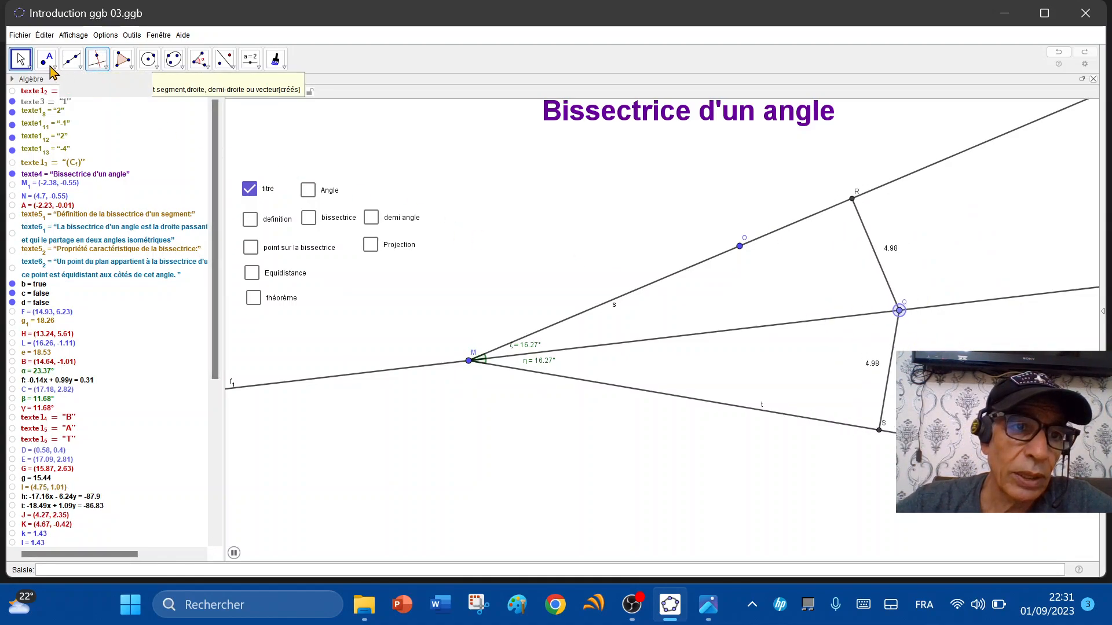
- Place two points on the bisector, one near vertex M and the other beyond point Q
click(46, 58)
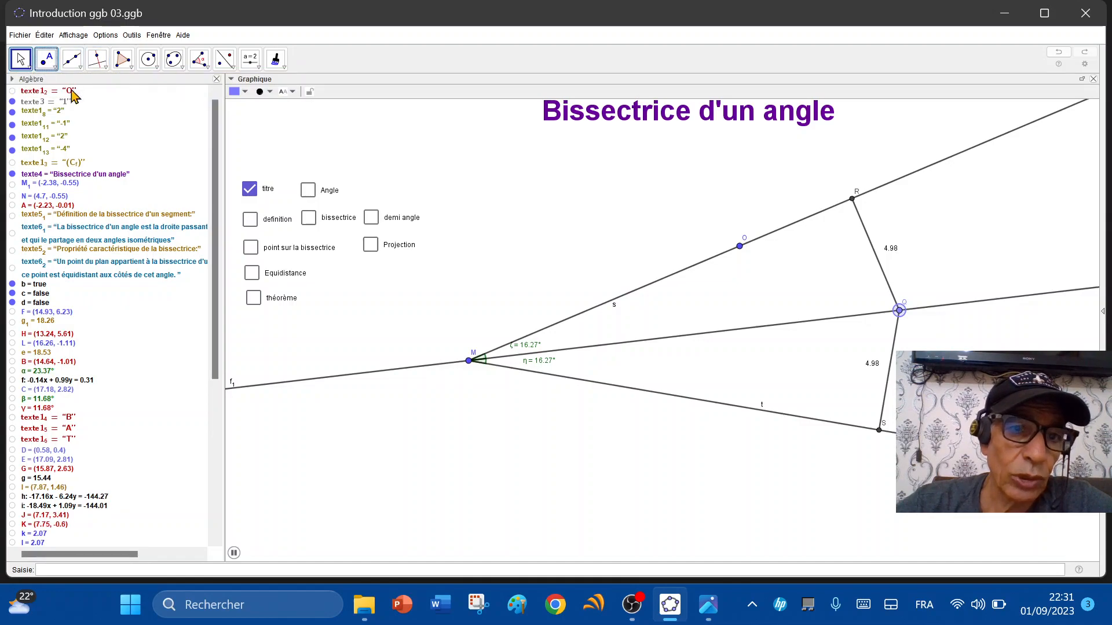
click(557, 351)
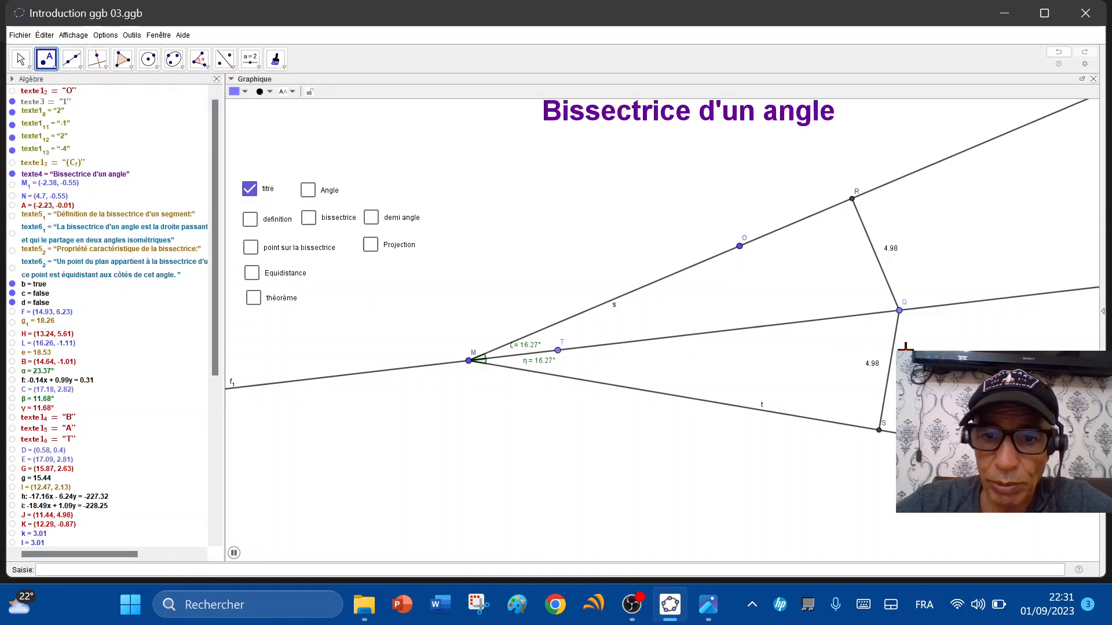
click(1067, 290)
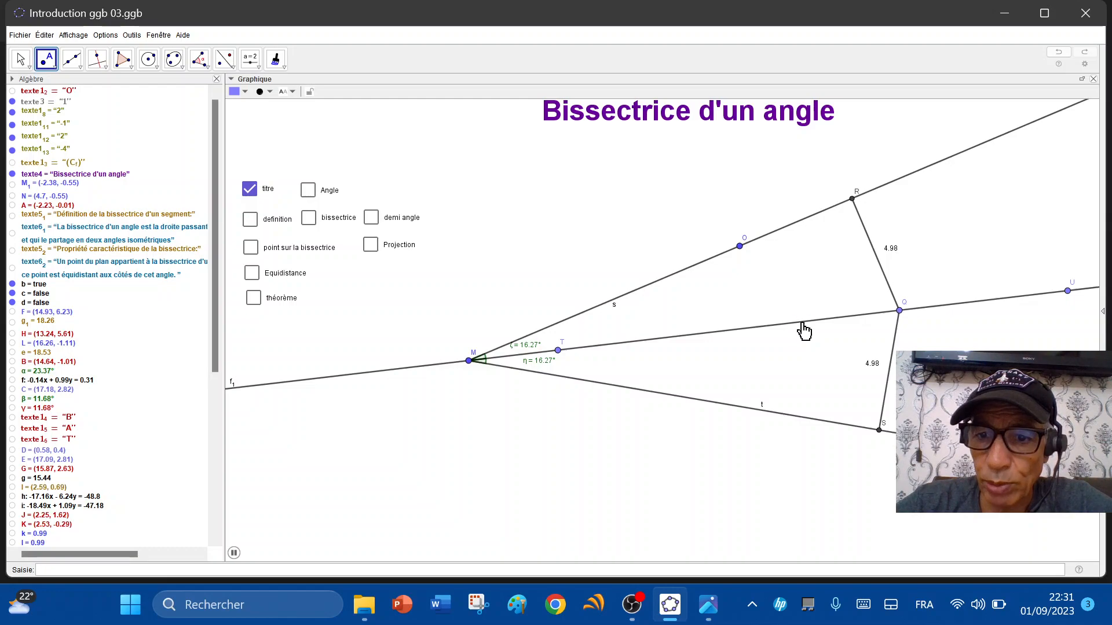
- Hide the bisector line through M and draw a segment from point T to point U in its place
right_click(802, 324)
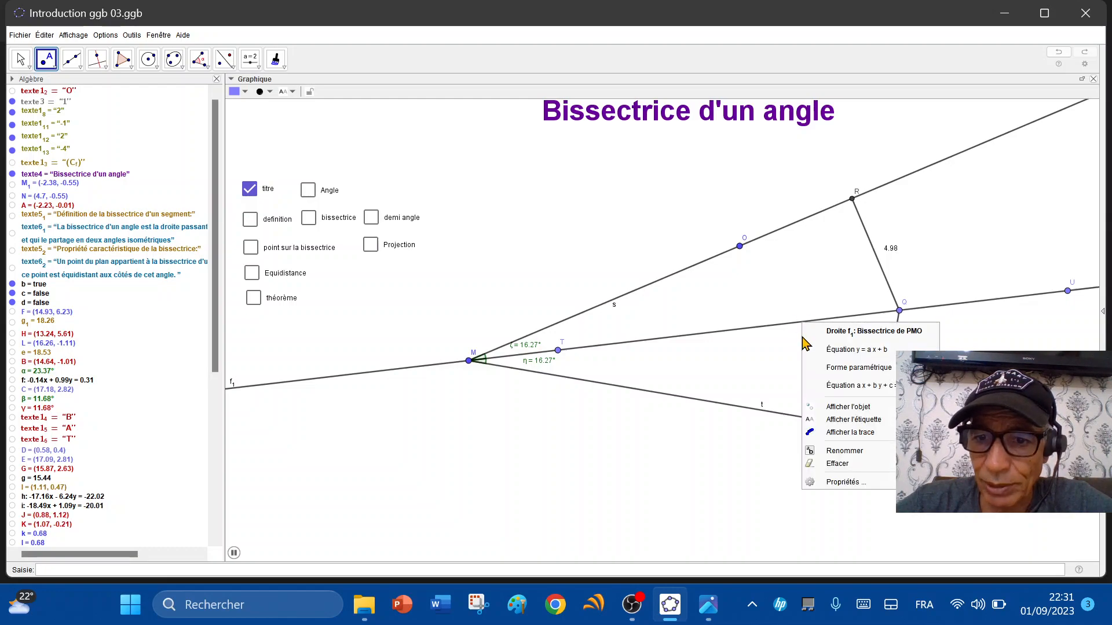
click(860, 408)
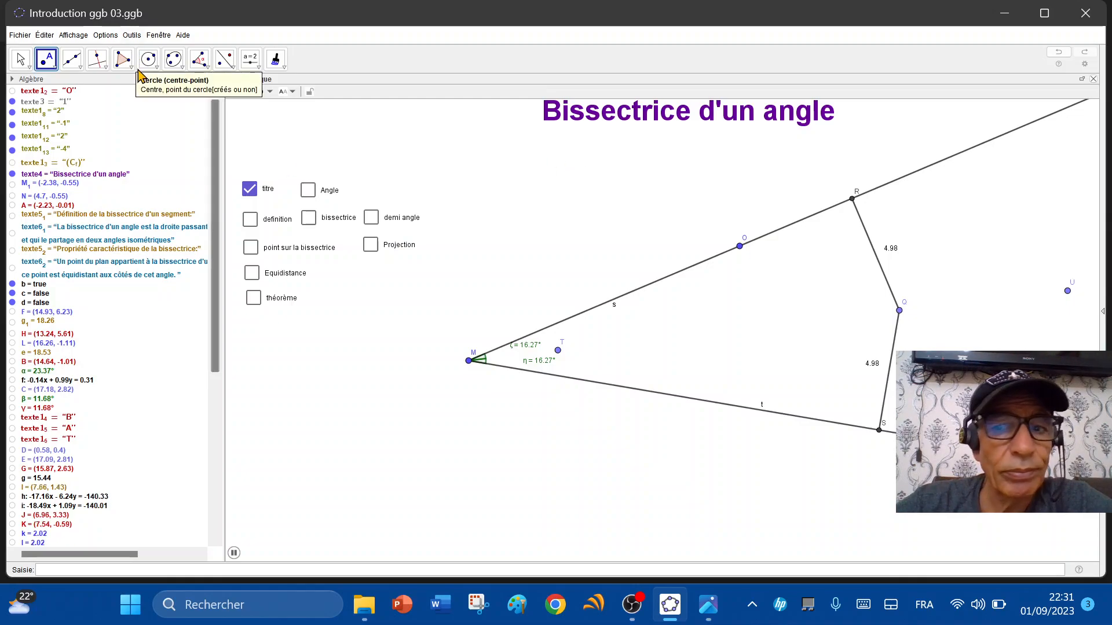
click(80, 69)
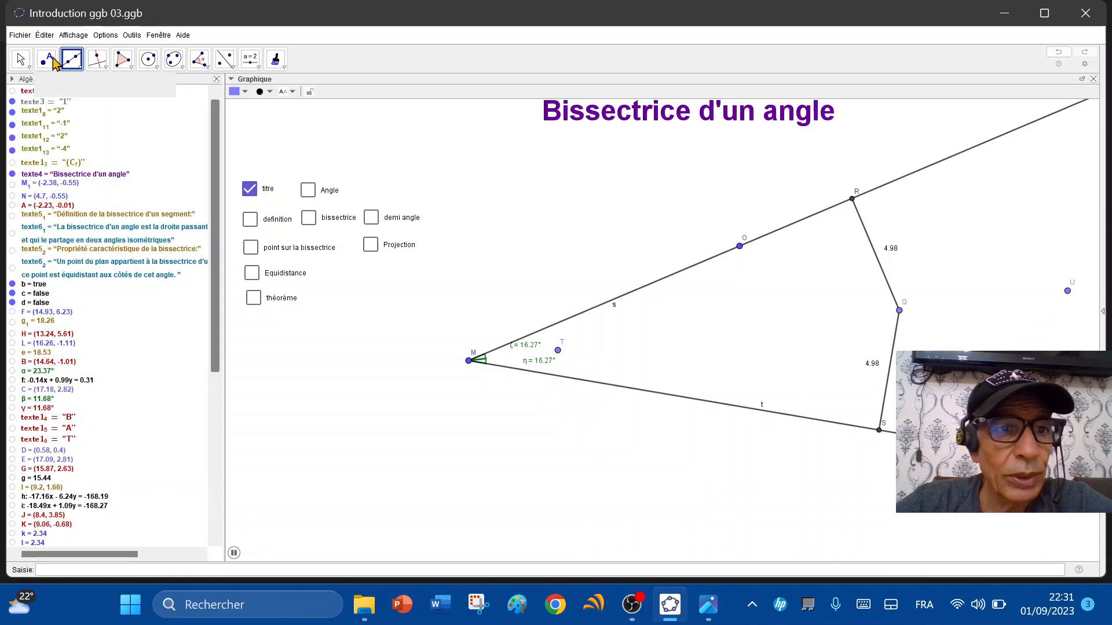
click(80, 66)
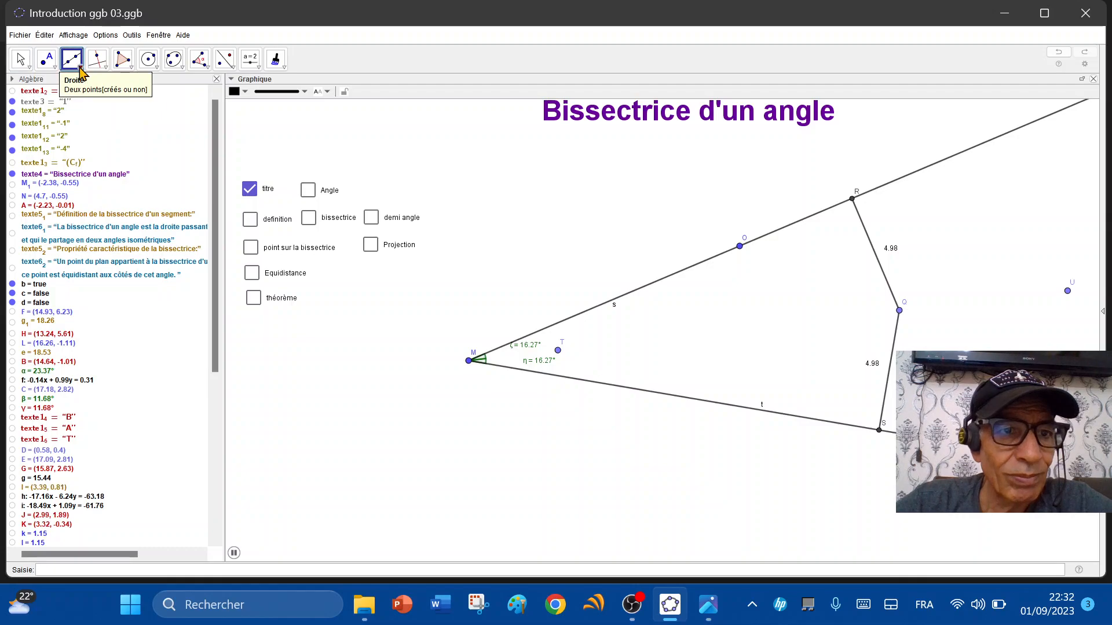
click(81, 67)
click(93, 106)
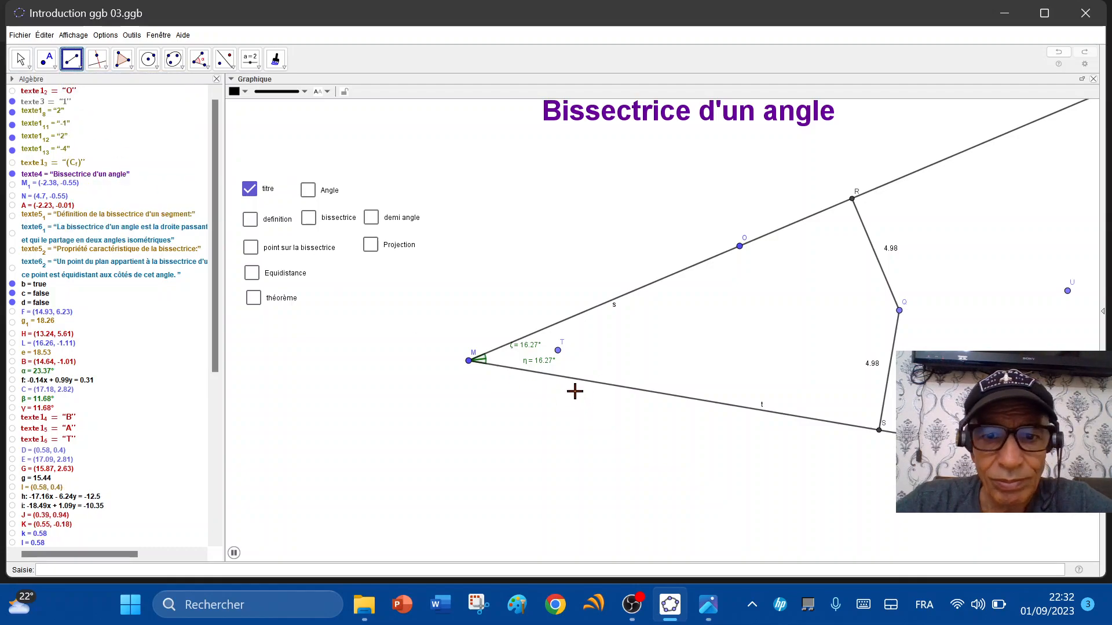
click(557, 349)
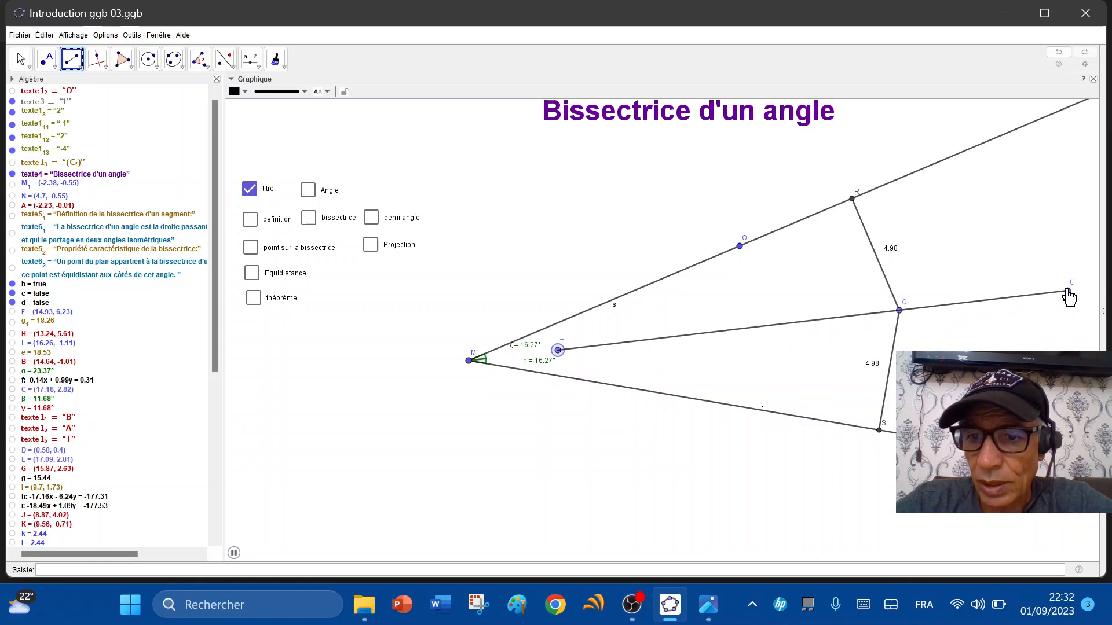
click(1067, 291)
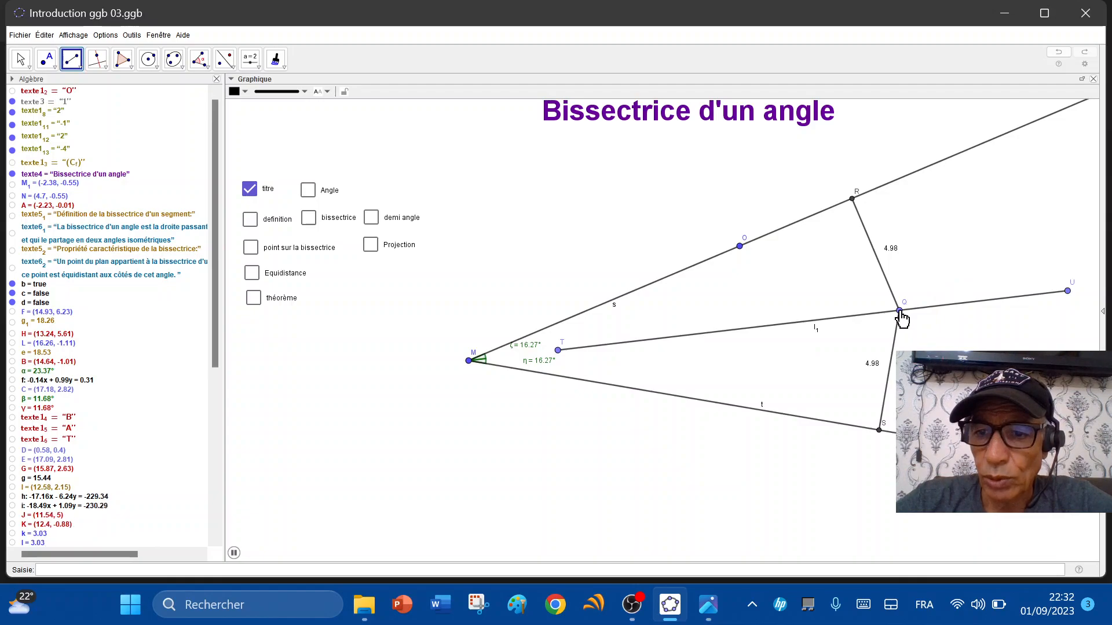
- Delete point Q from the bisector and move point T along it to just beside vertex M
right_click(900, 313)
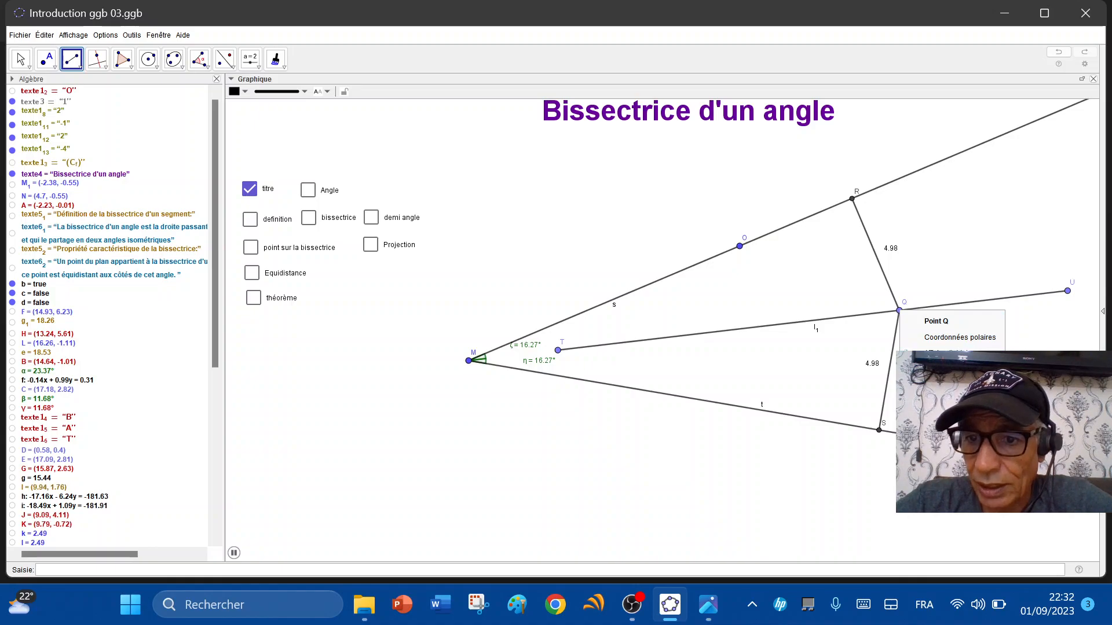
click(941, 436)
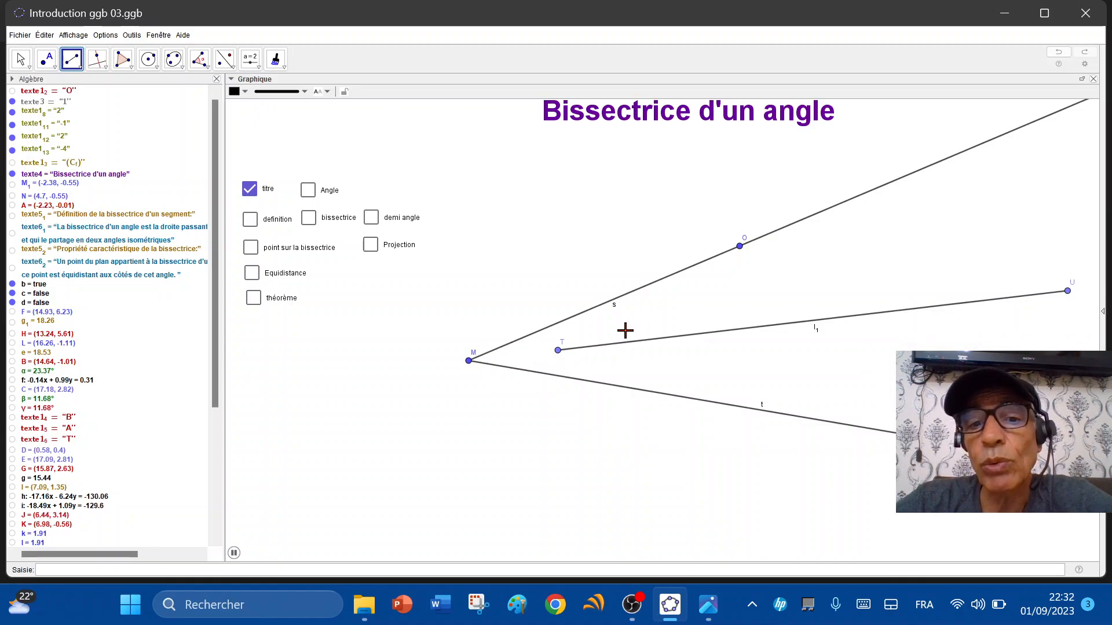
click(21, 58)
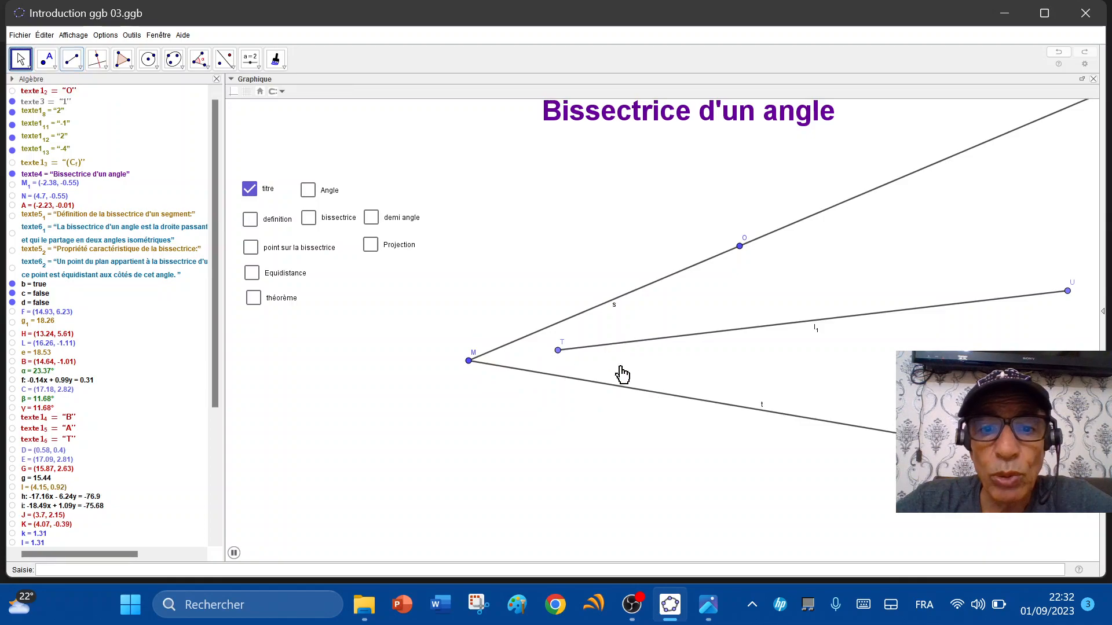
drag(559, 358, 489, 364)
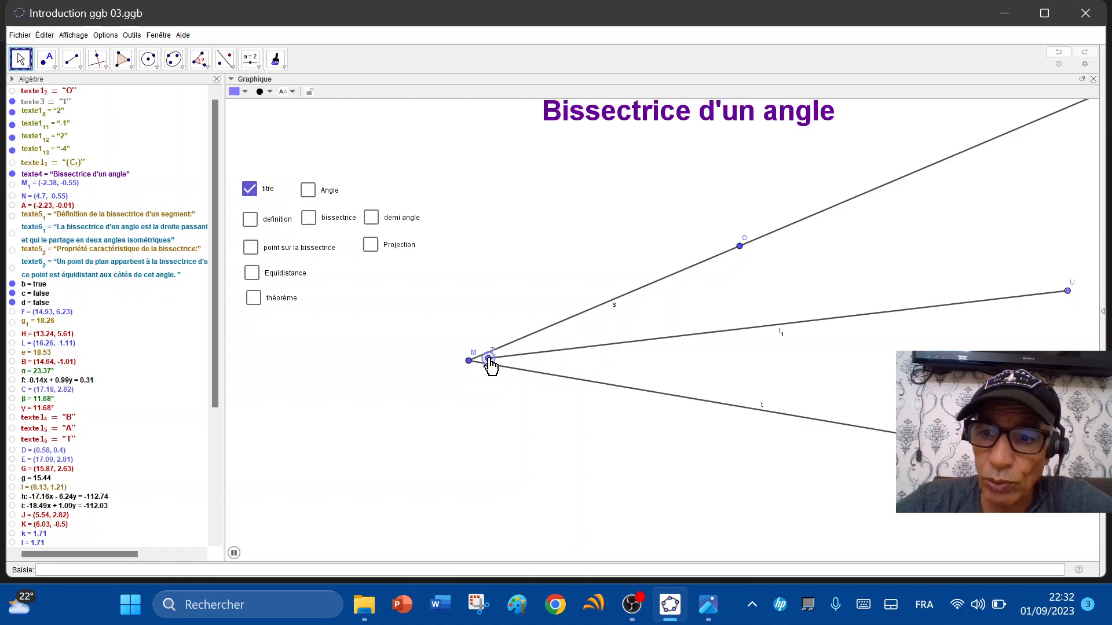
- Place a new point near the middle of segment TU and draw perpendiculars through it to both rays of the angle
click(46, 58)
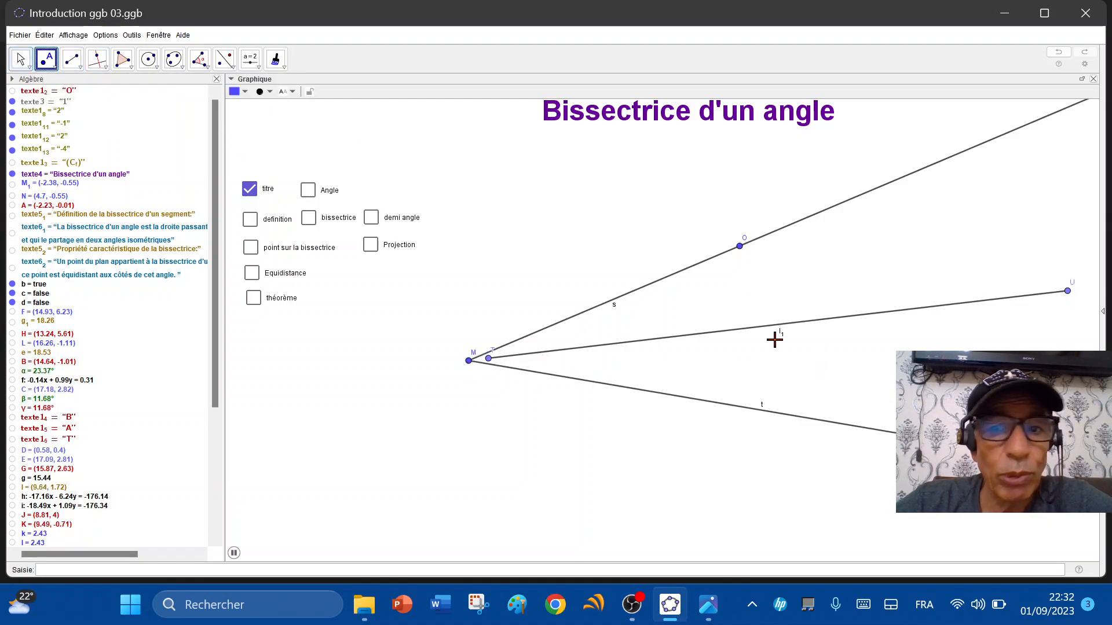
click(816, 321)
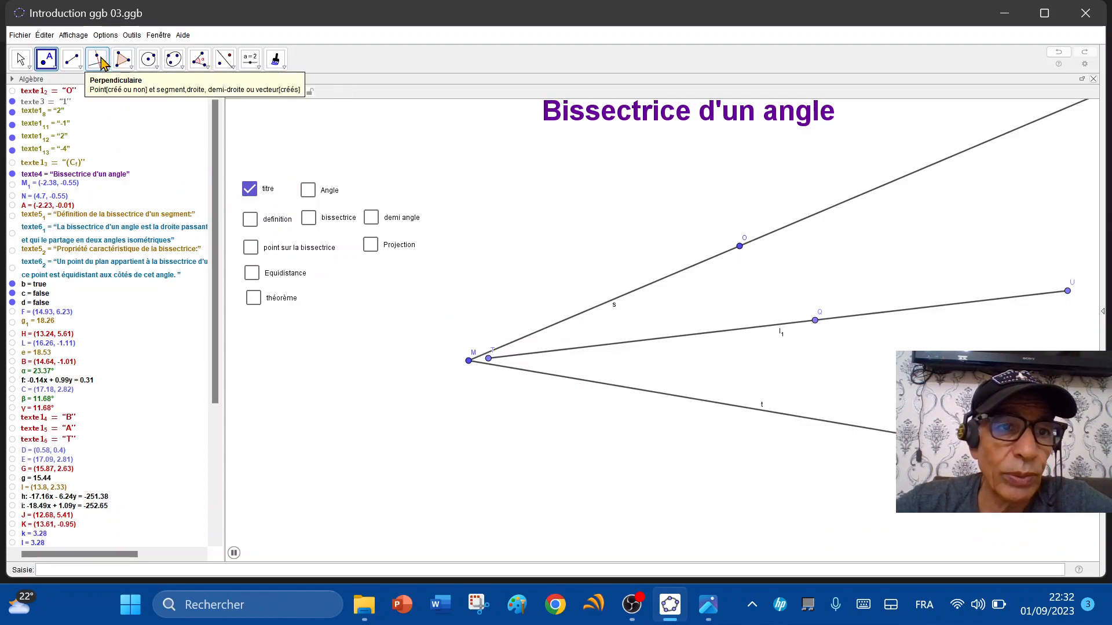
click(97, 59)
click(816, 321)
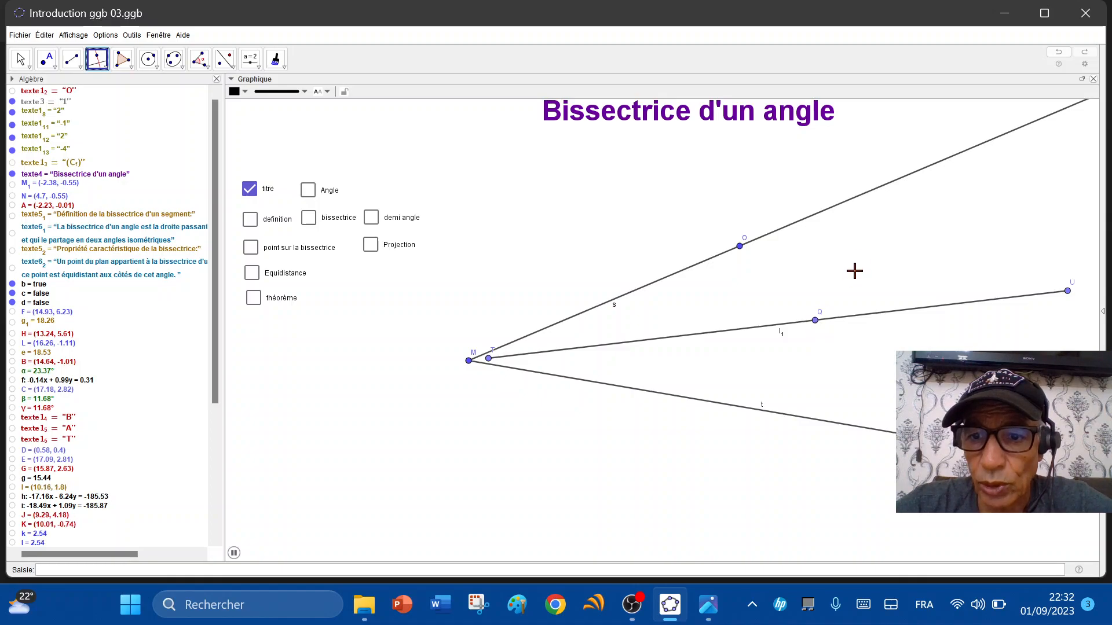
click(870, 191)
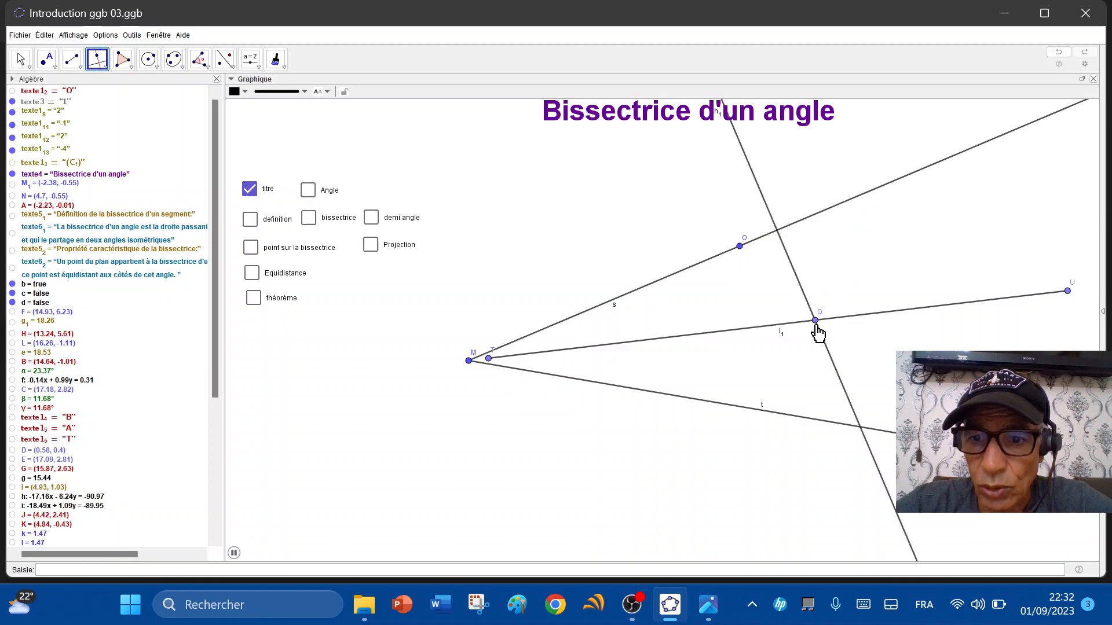
click(814, 321)
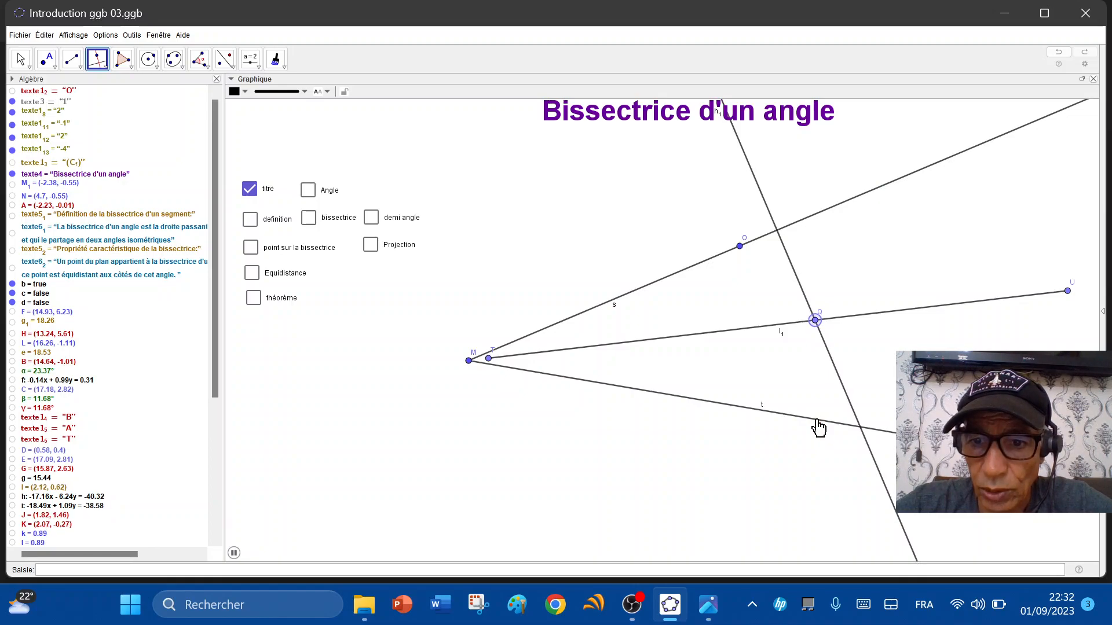
click(817, 423)
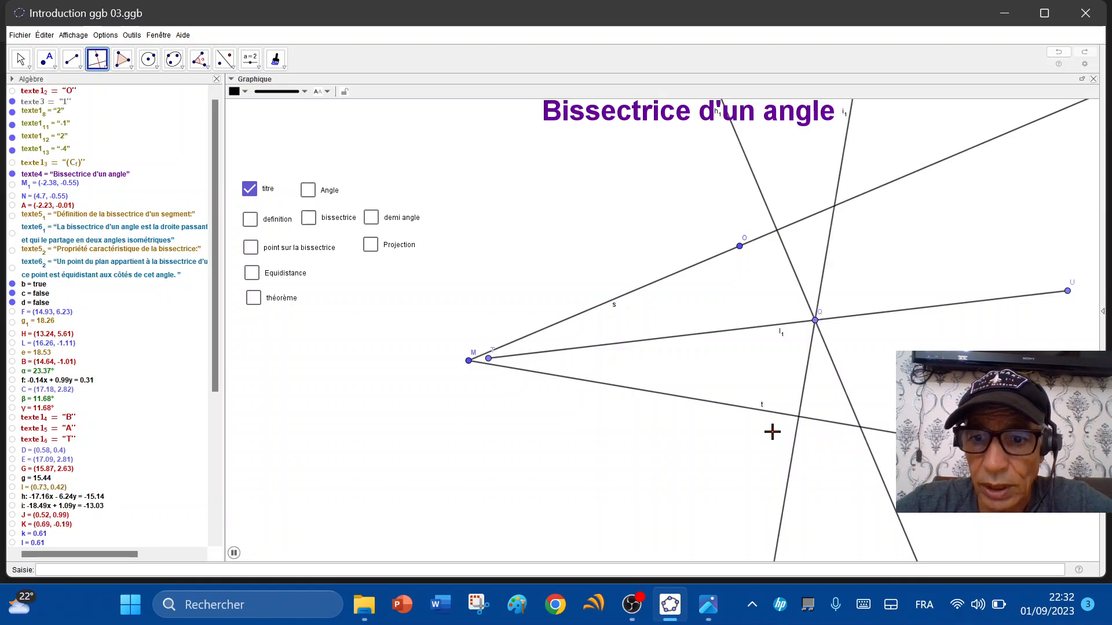
- Mark where each perpendicular meets its ray, and hide both perpendicular lines
click(46, 61)
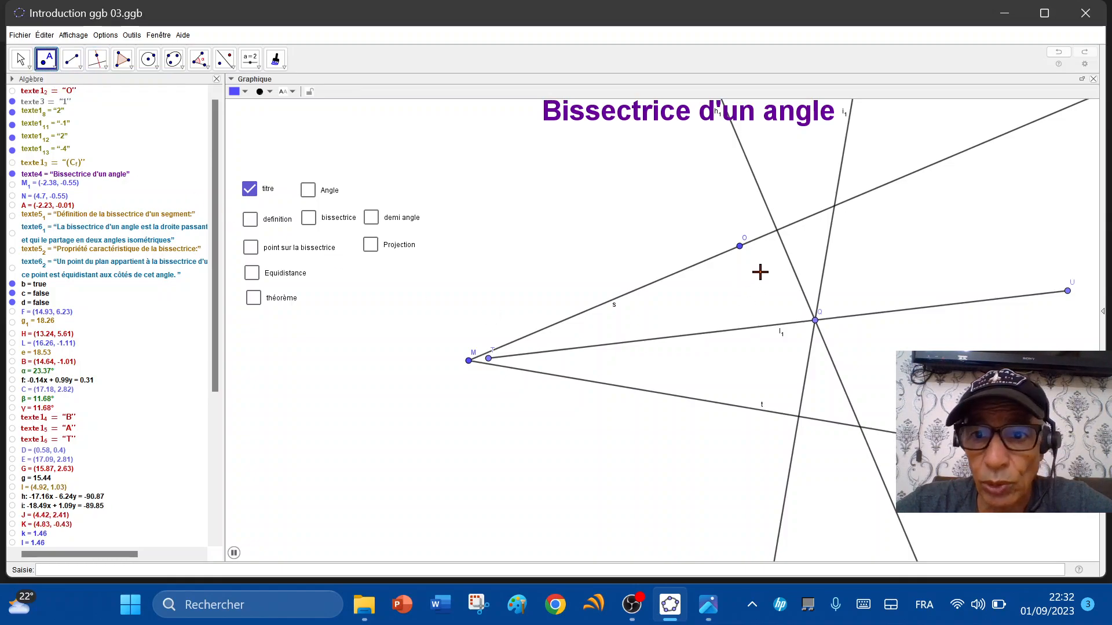
click(777, 230)
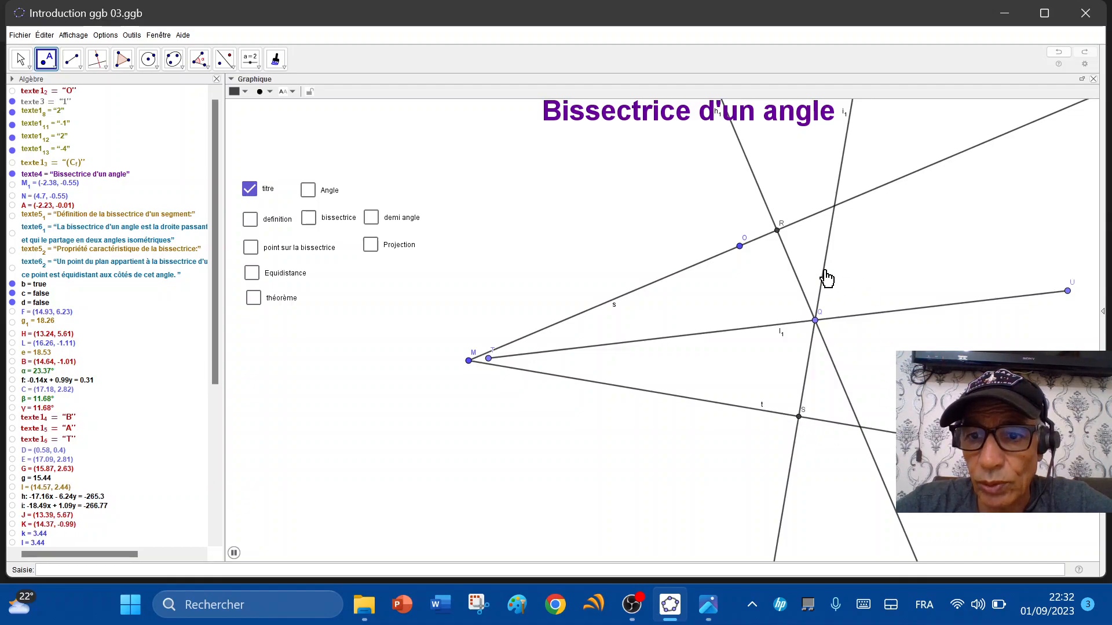
right_click(825, 271)
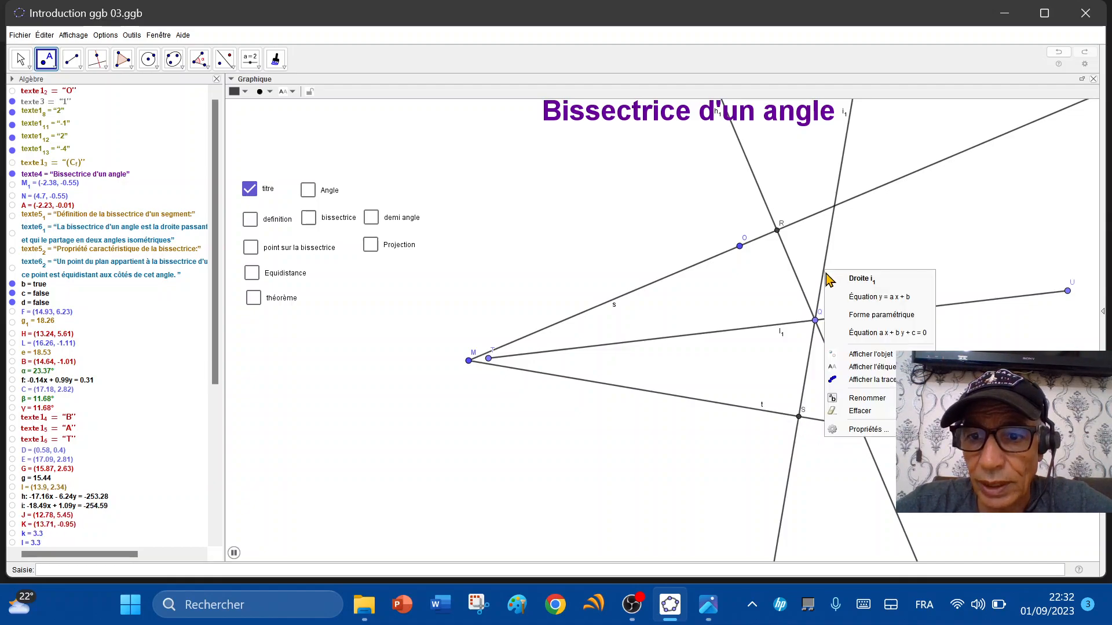
click(880, 354)
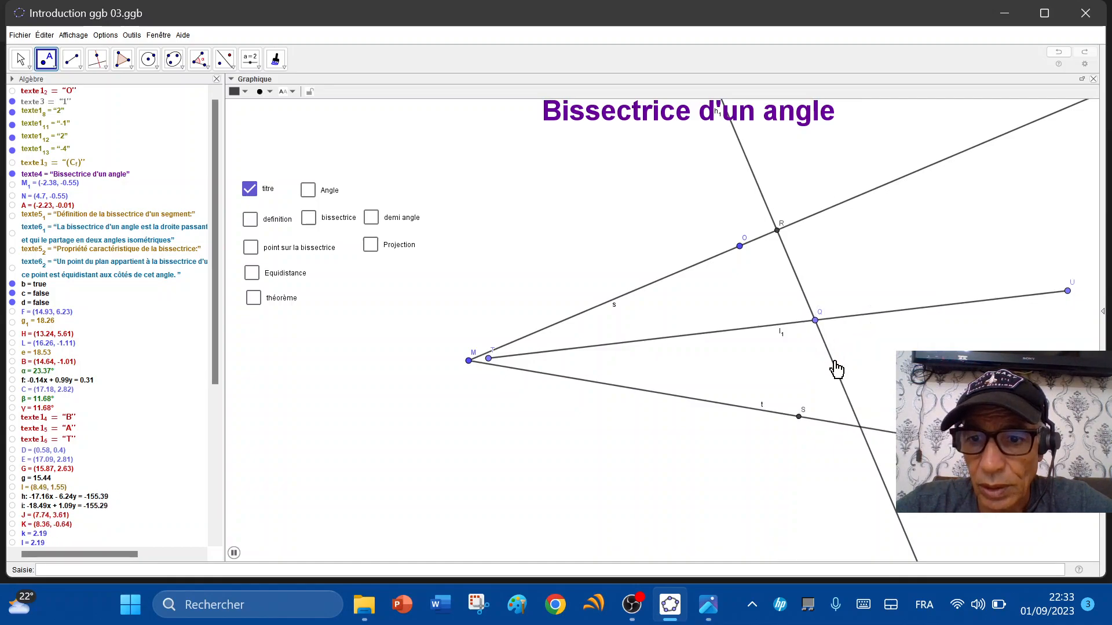
right_click(832, 363)
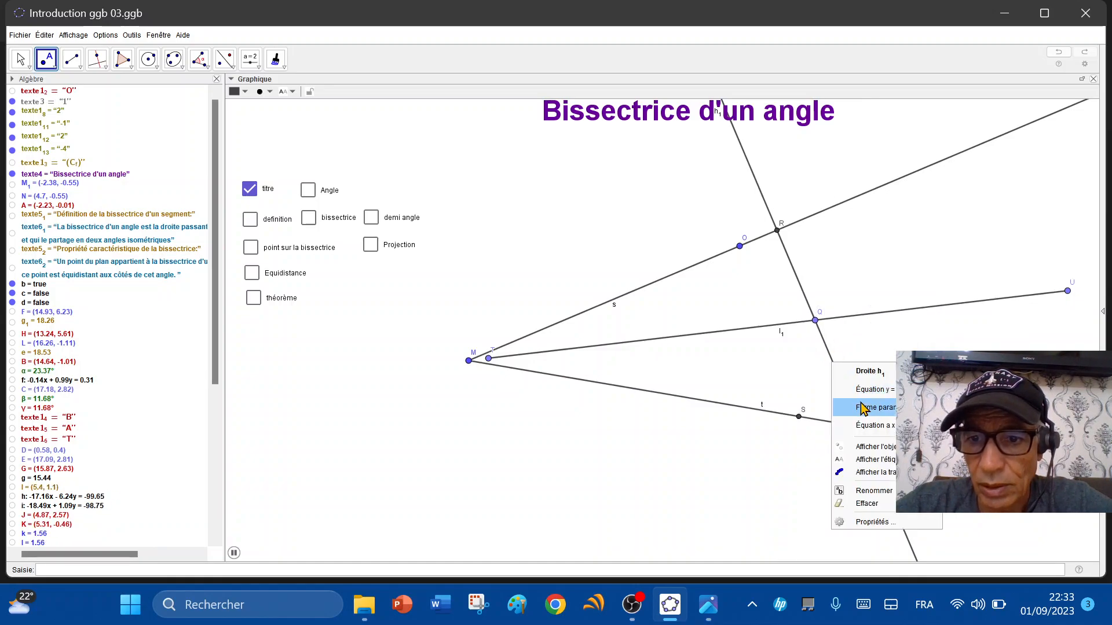
click(889, 453)
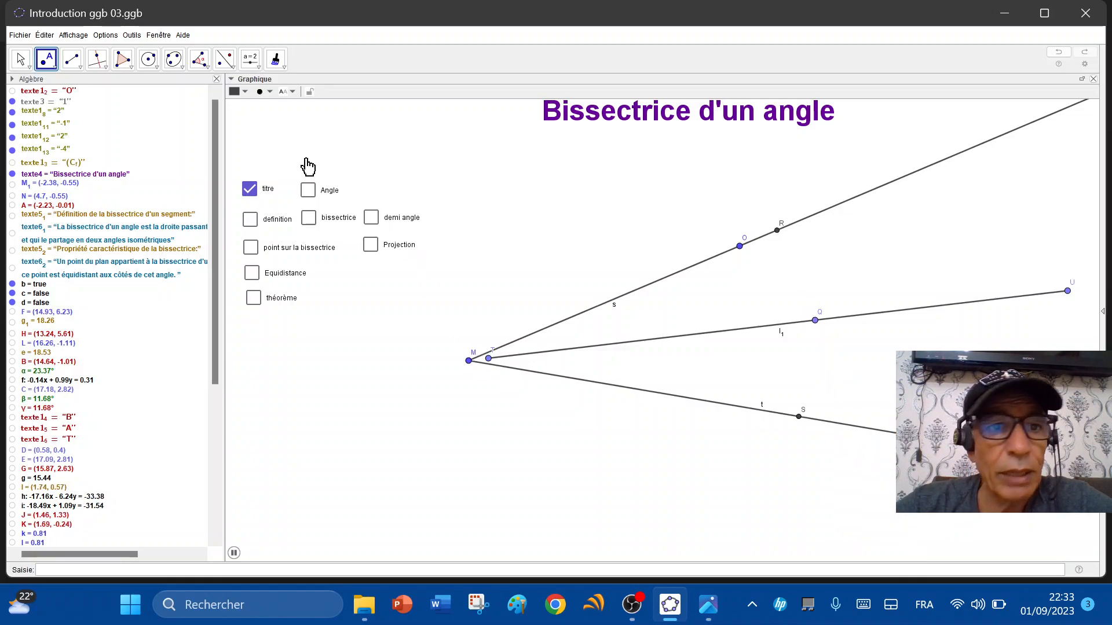
- Draw segments from Q to the feet of the perpendiculars, R and S
click(72, 58)
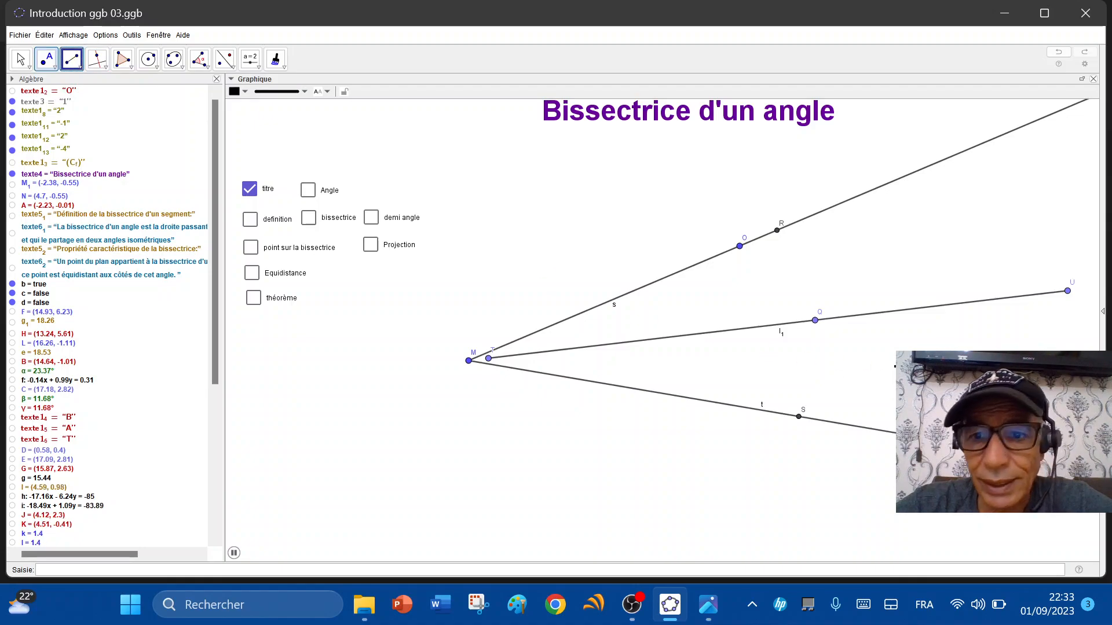
click(815, 321)
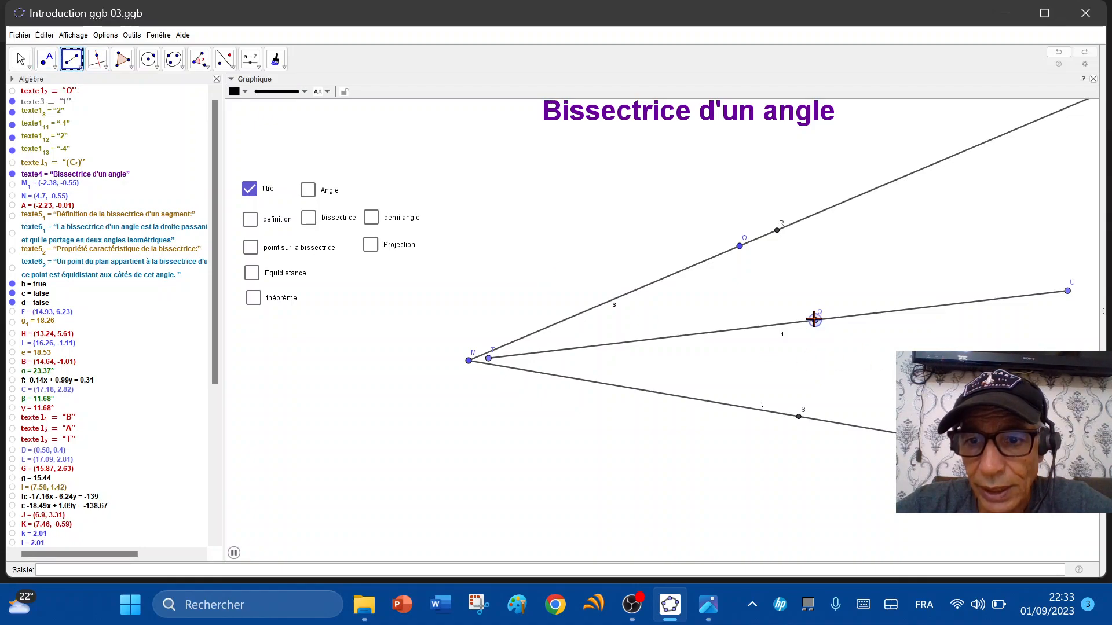
click(777, 231)
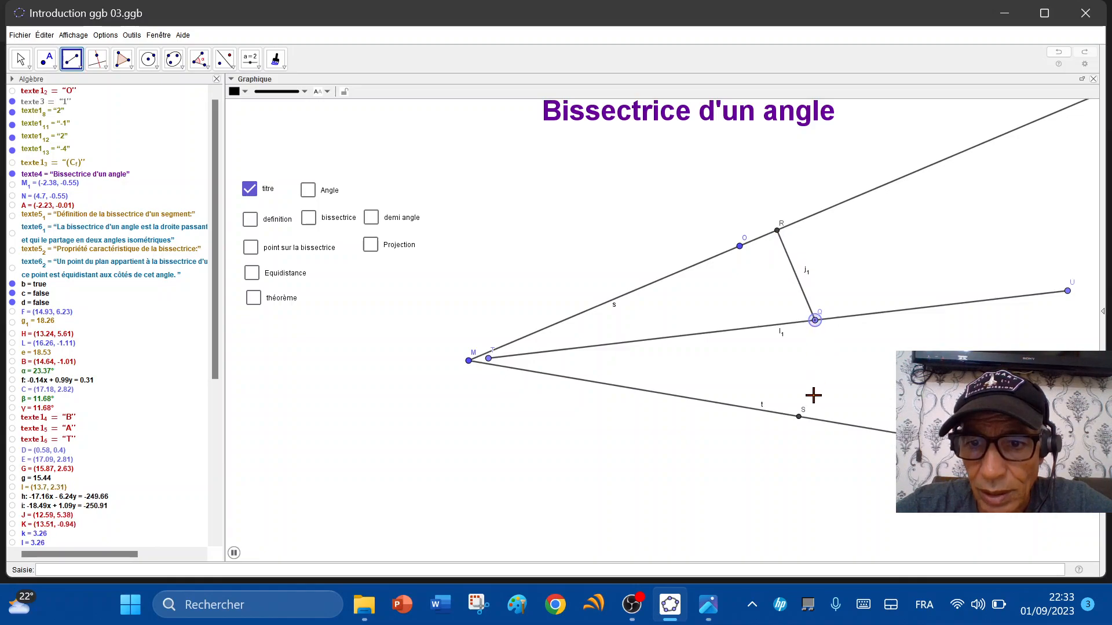
click(799, 417)
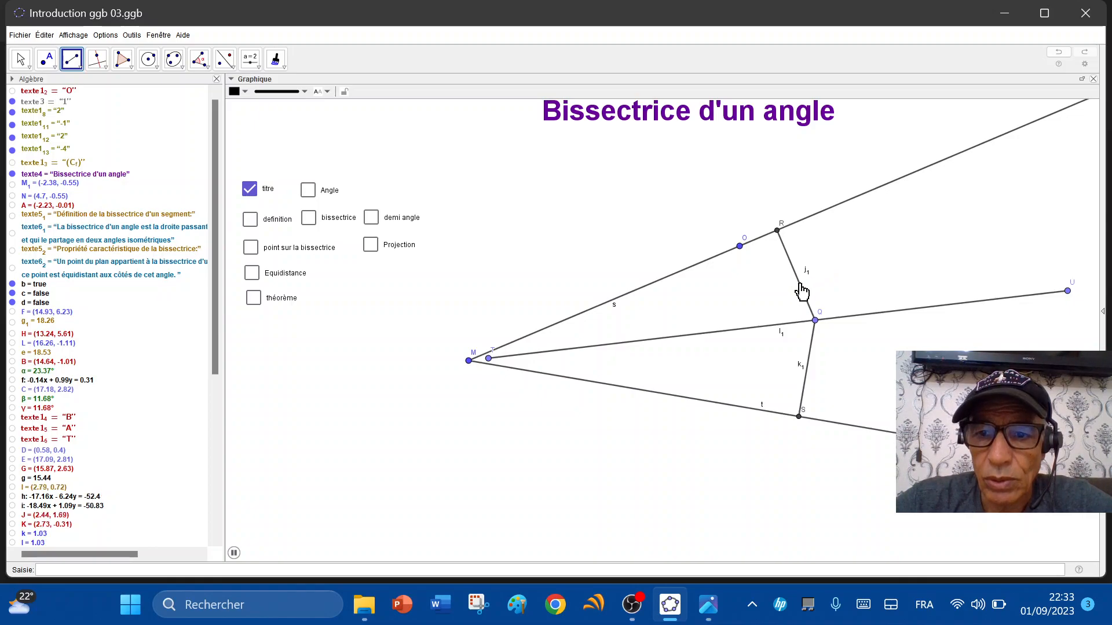
- Set the label of segment QR to show its value (Valeur)
right_click(799, 285)
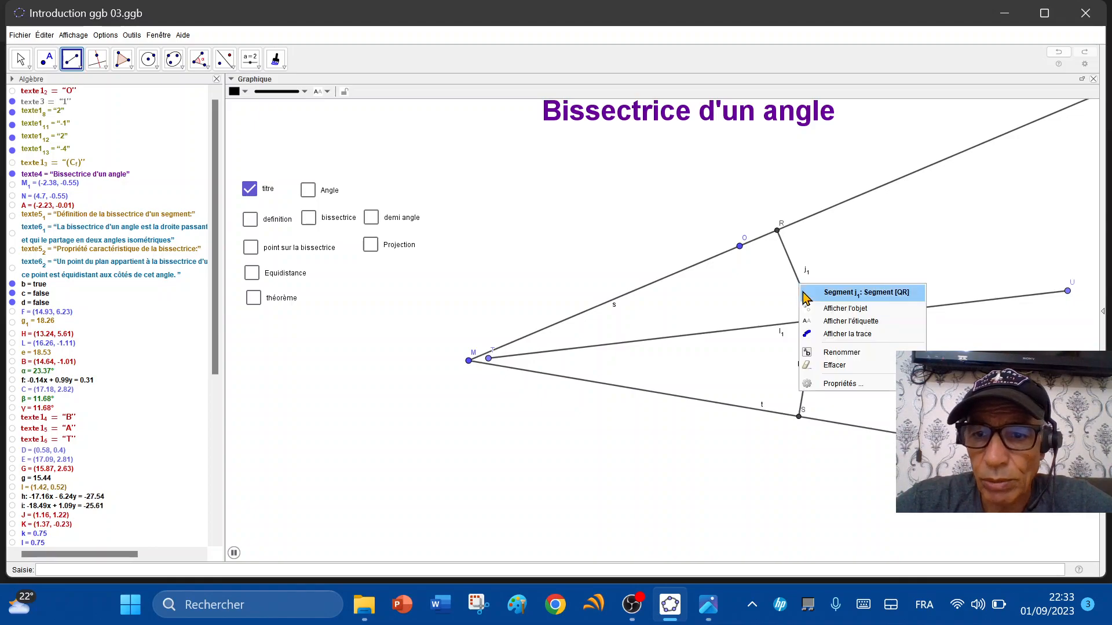
click(849, 385)
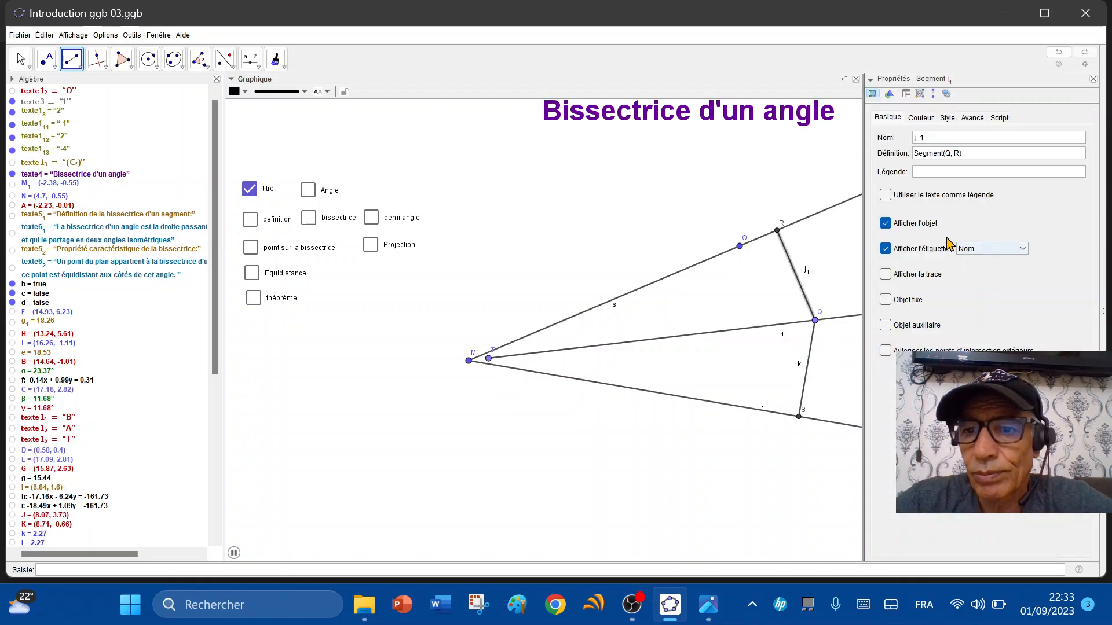
click(1023, 250)
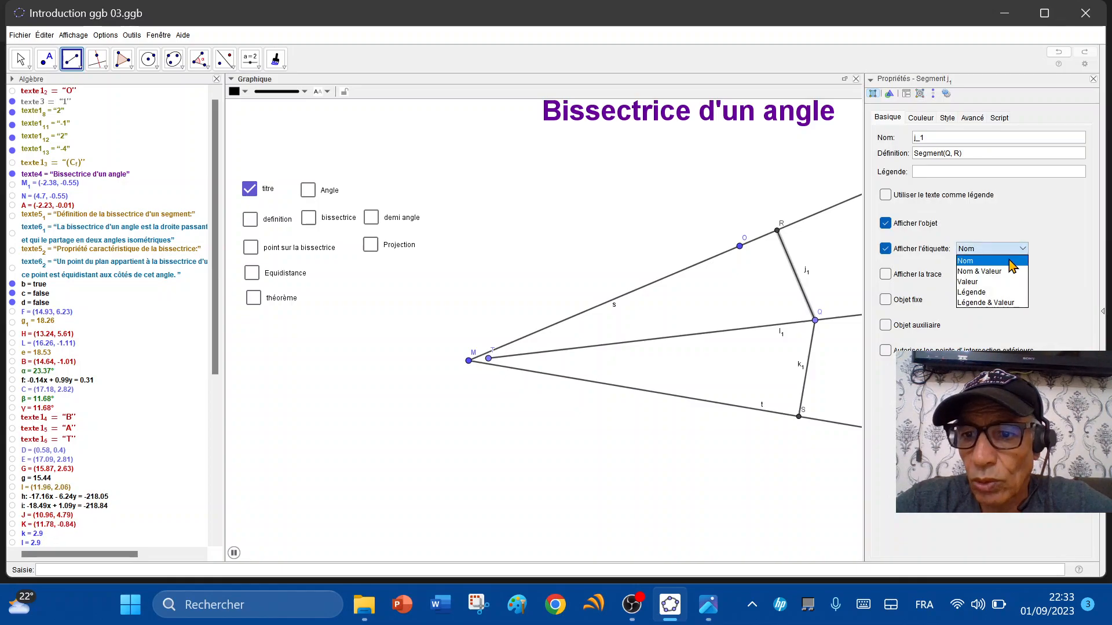
click(973, 282)
key(Escape)
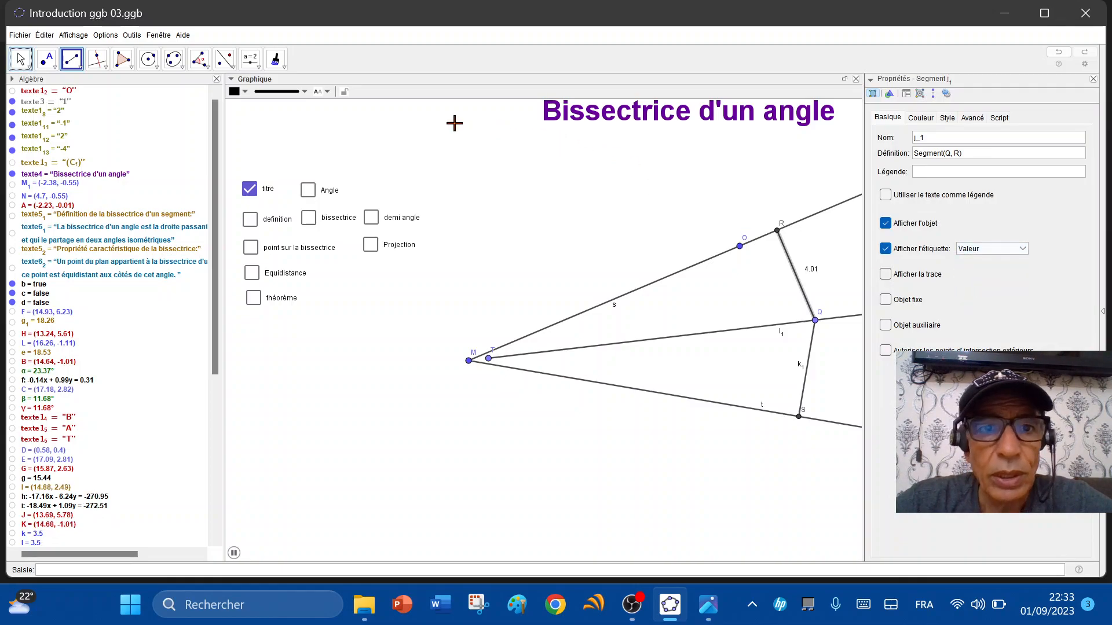
- Copy the graphic style of segment QR onto segment QS, and close the properties
click(275, 58)
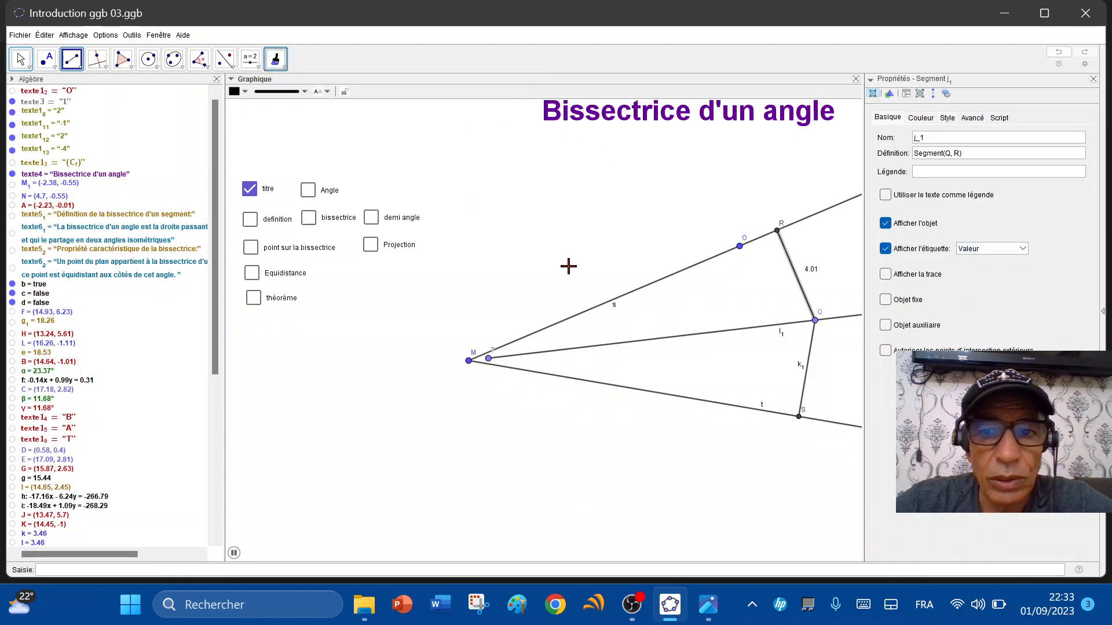
click(800, 287)
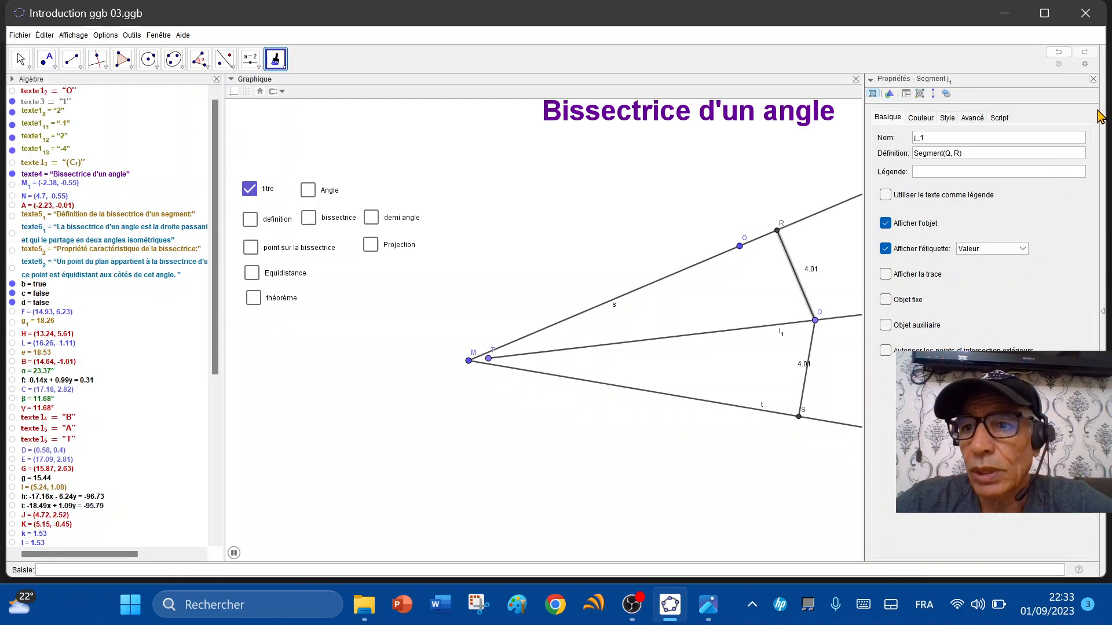
key(Escape)
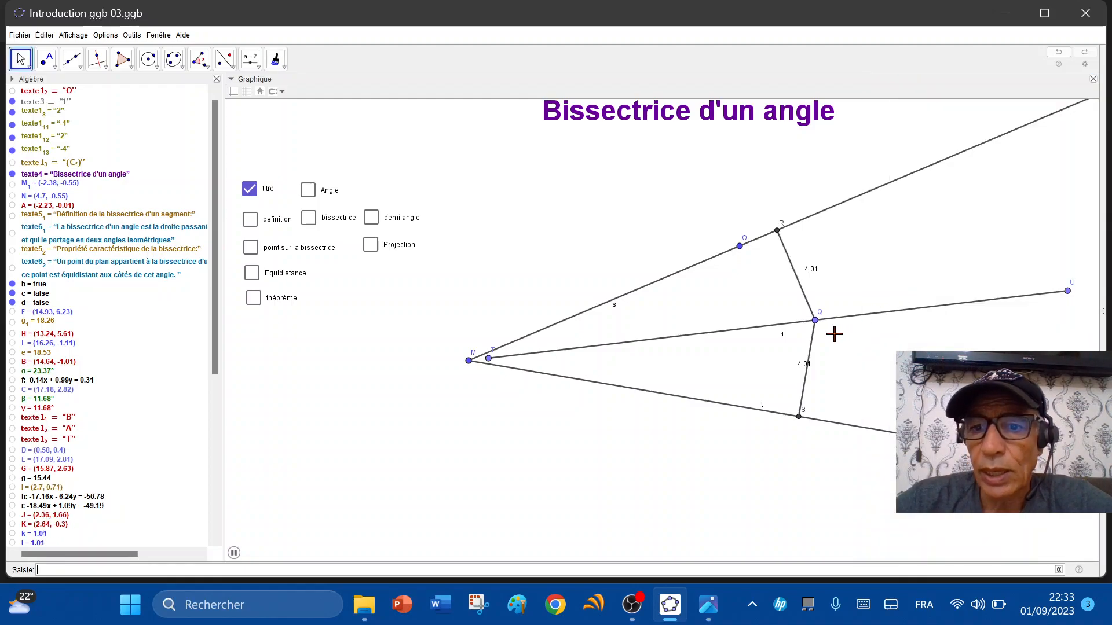
- Start animating point Q along segment TU
drag(813, 325, 817, 323)
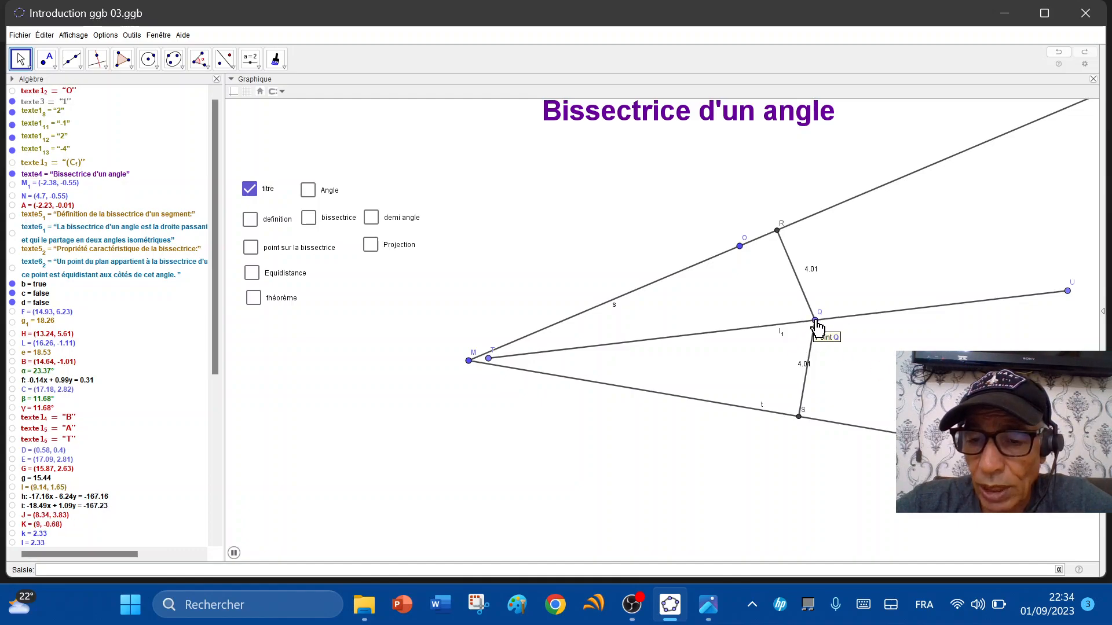
right_click(816, 322)
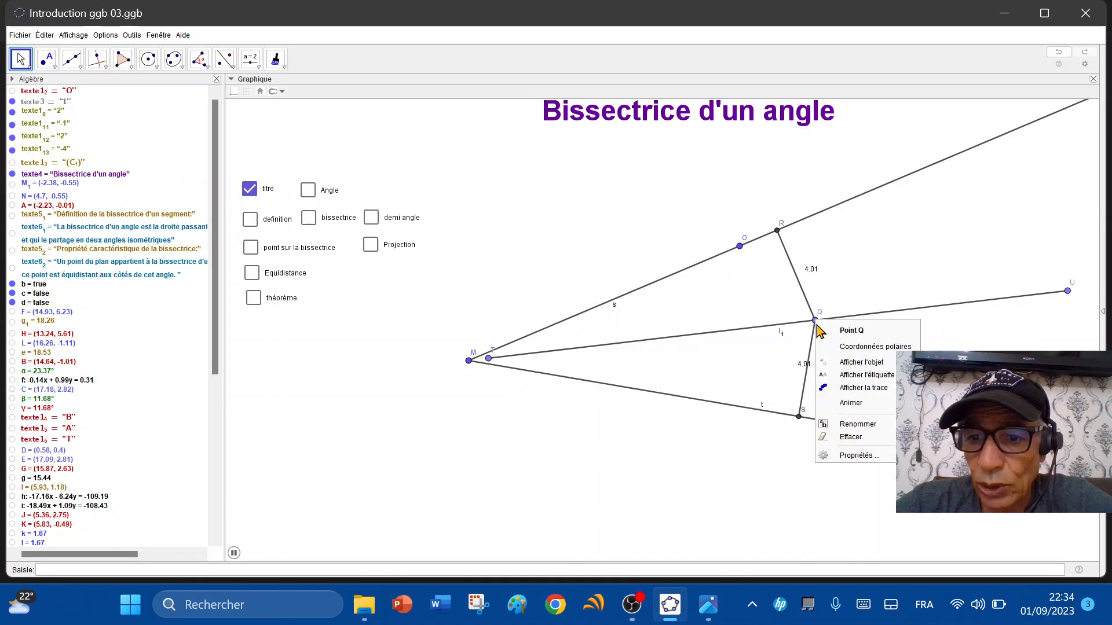
click(851, 403)
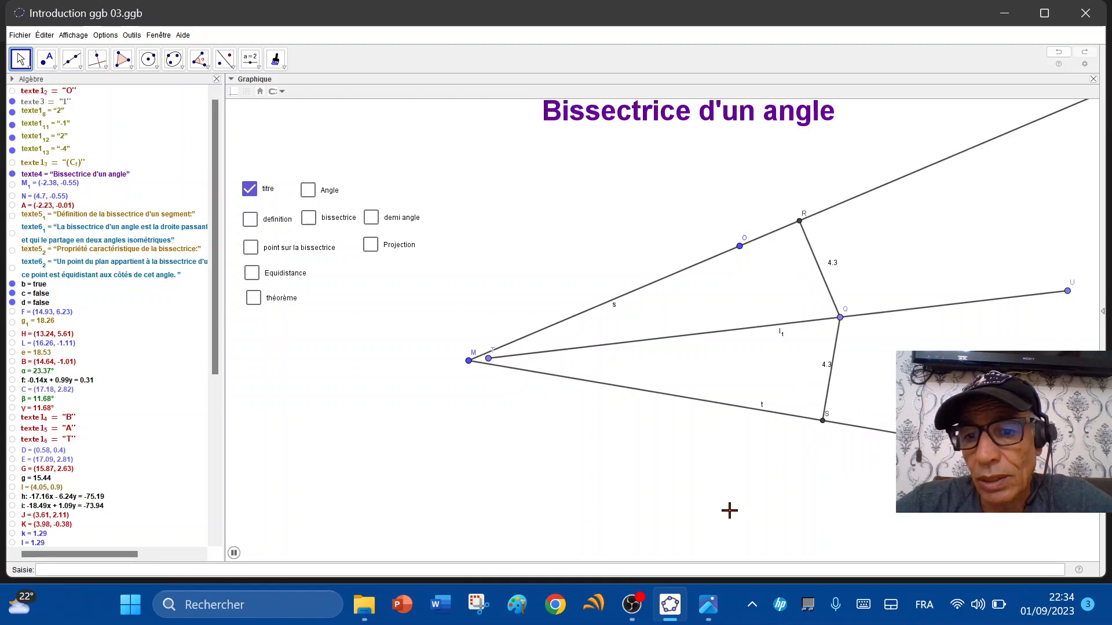